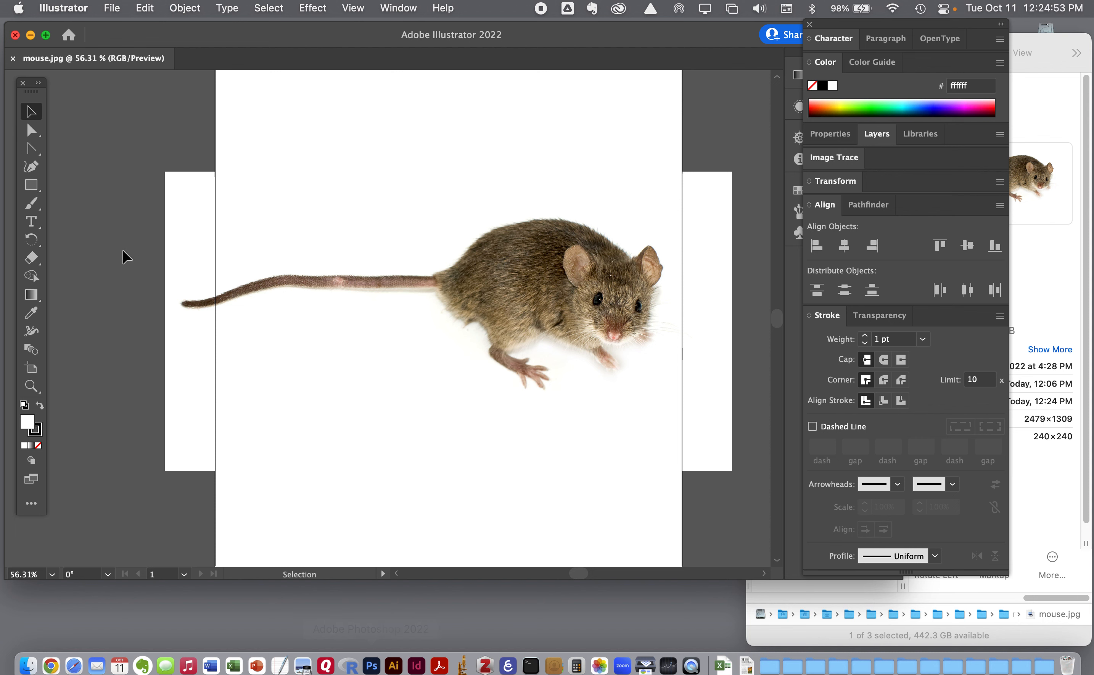
Open the Image Trace settings with the mouse photo selected
left_click(312, 214)
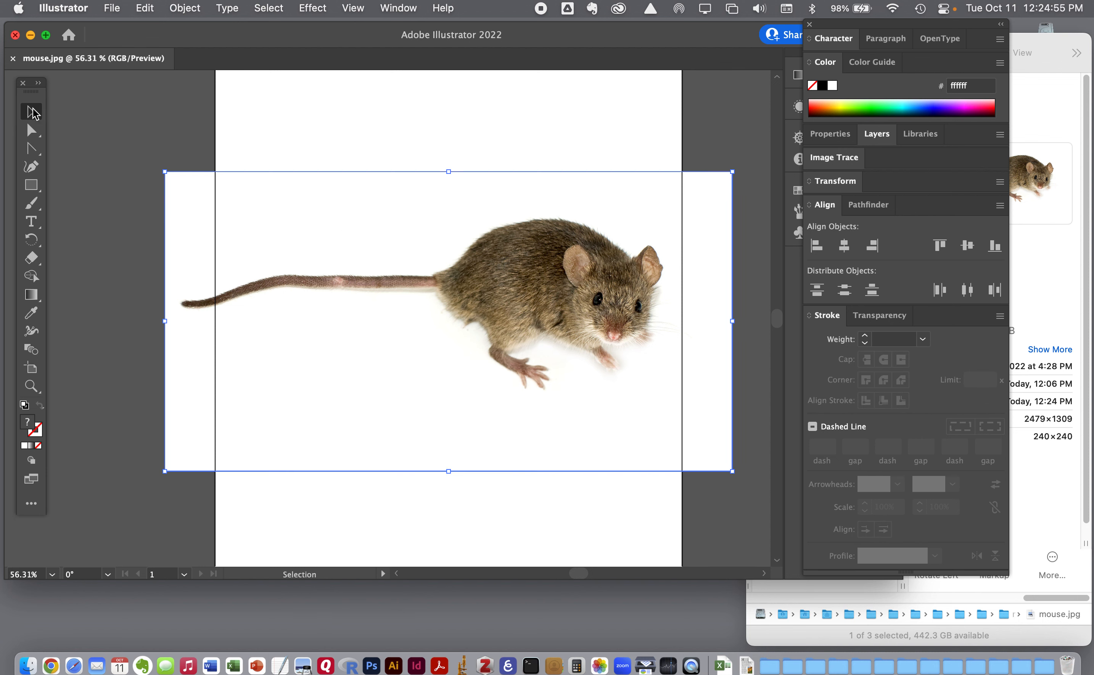
left_click(105, 88)
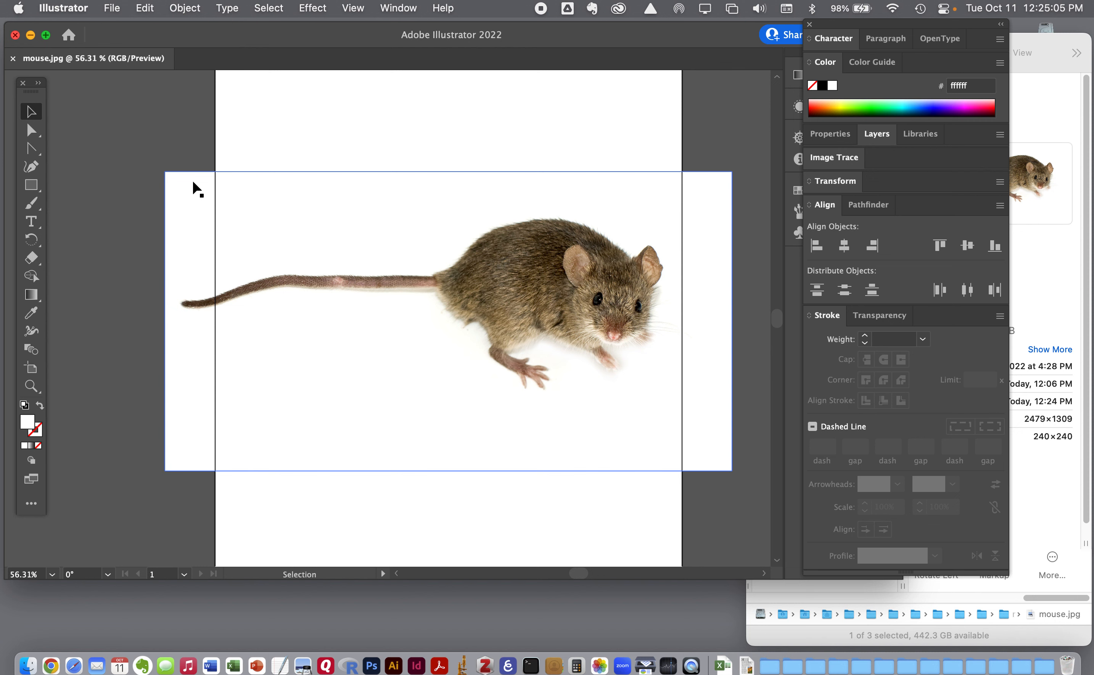
left_click(501, 287)
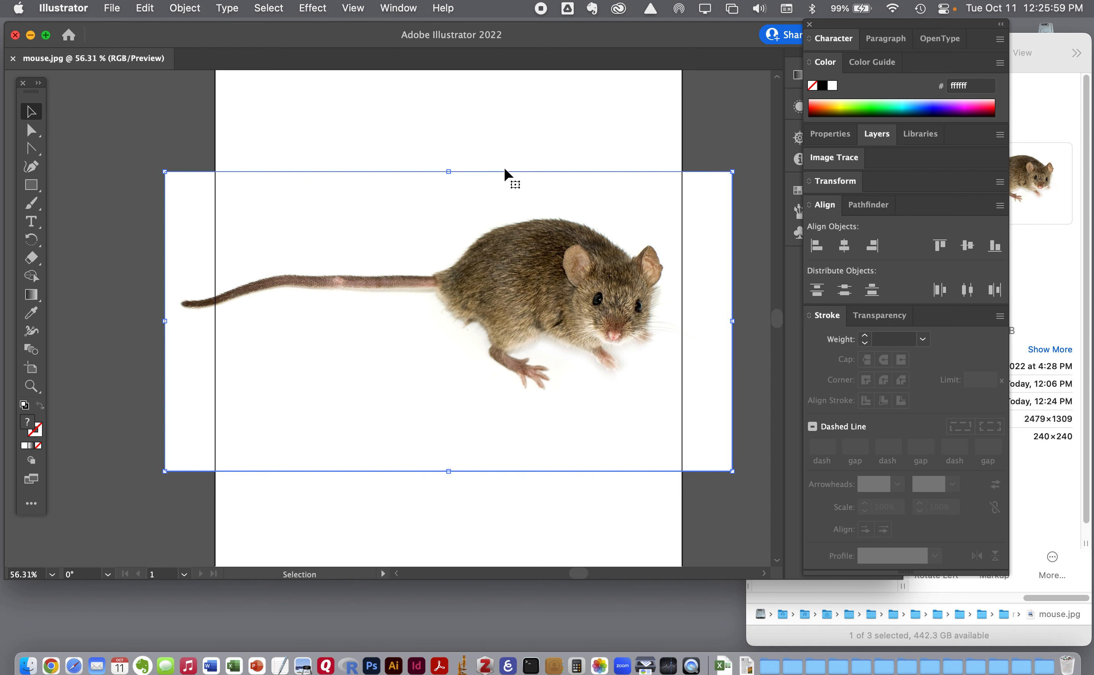
left_click(391, 4)
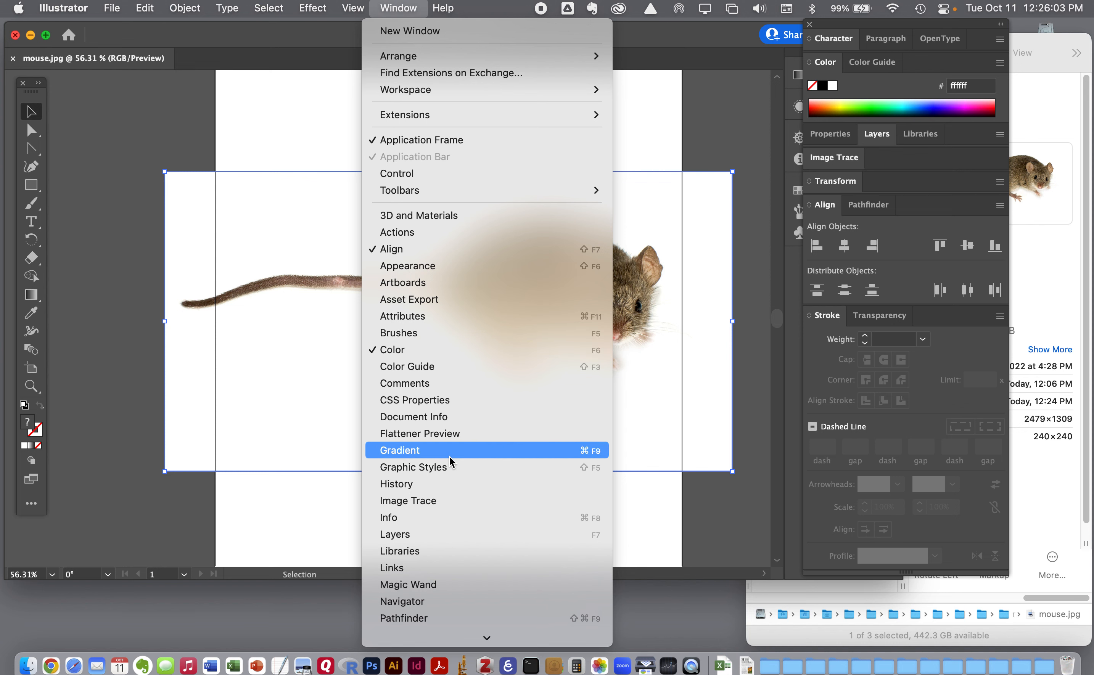
left_click(425, 500)
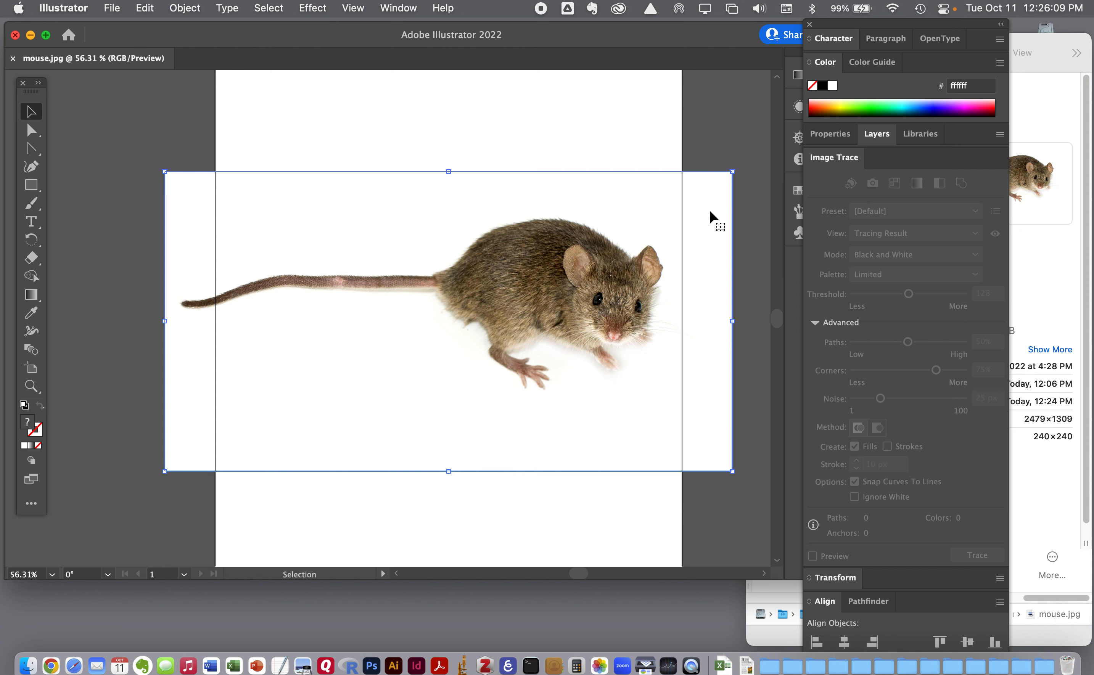
left_click(137, 151)
left_click(202, 203)
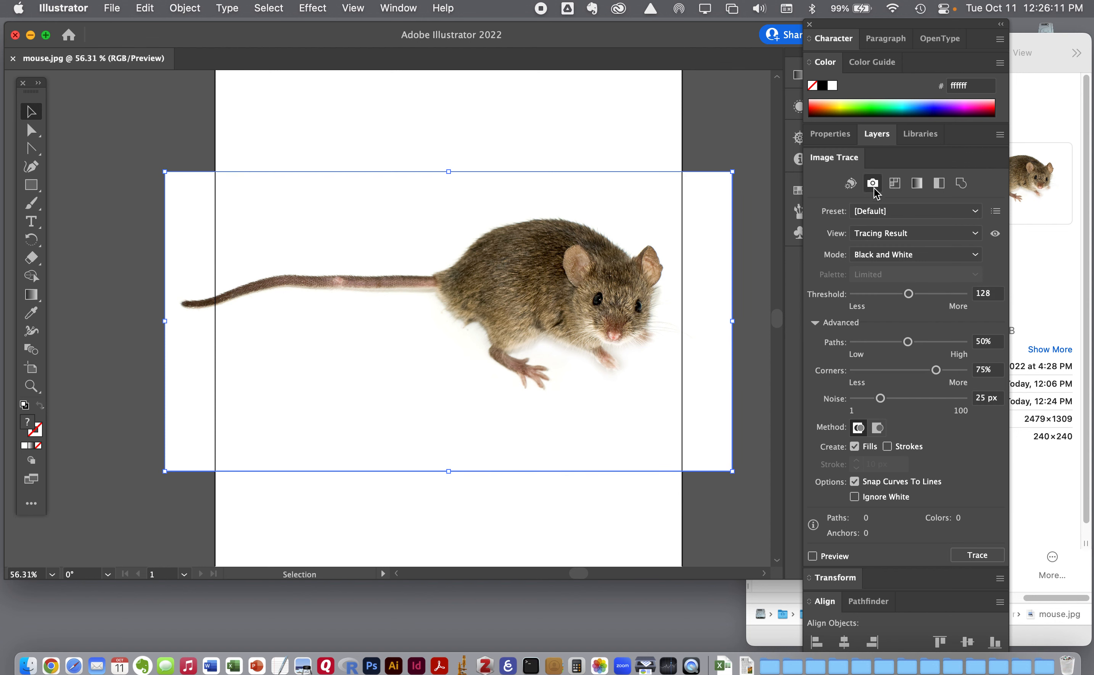
Trace the mouse photo with the Silhouettes preset
left_click(974, 215)
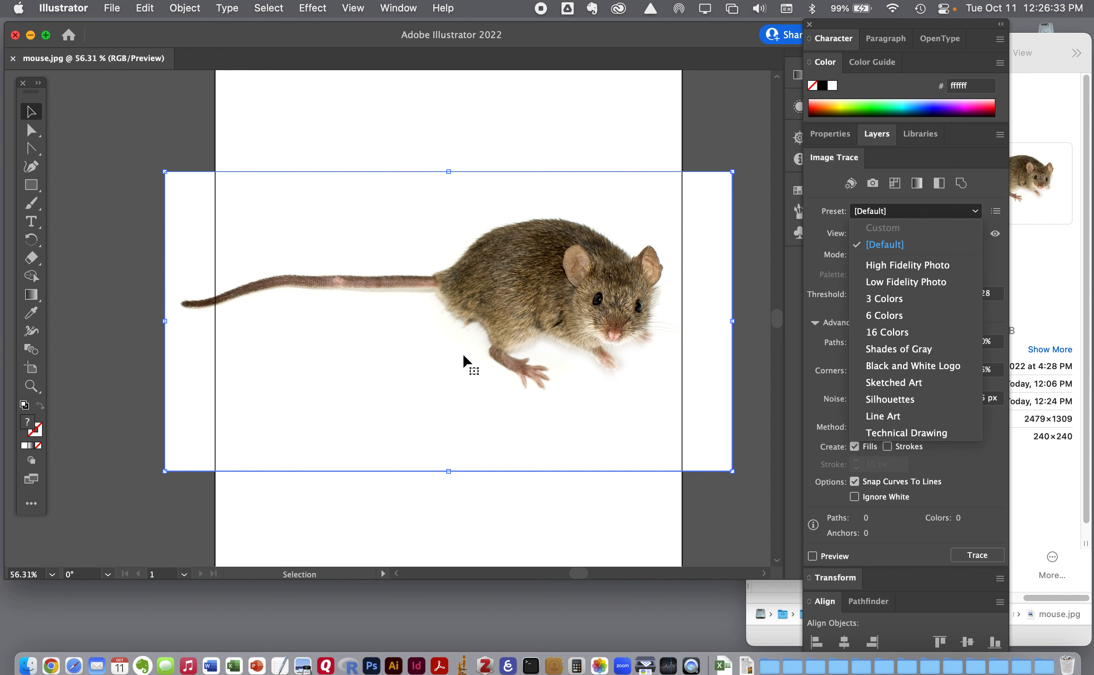
left_click(867, 401)
left_click(717, 370)
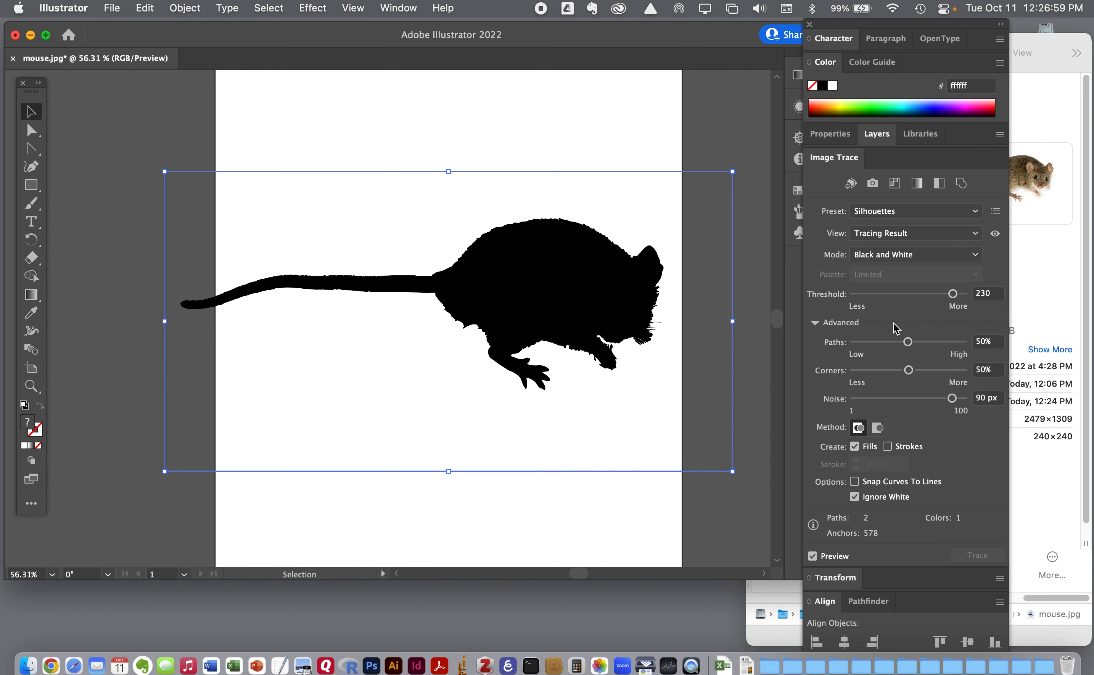
left_click(815, 323)
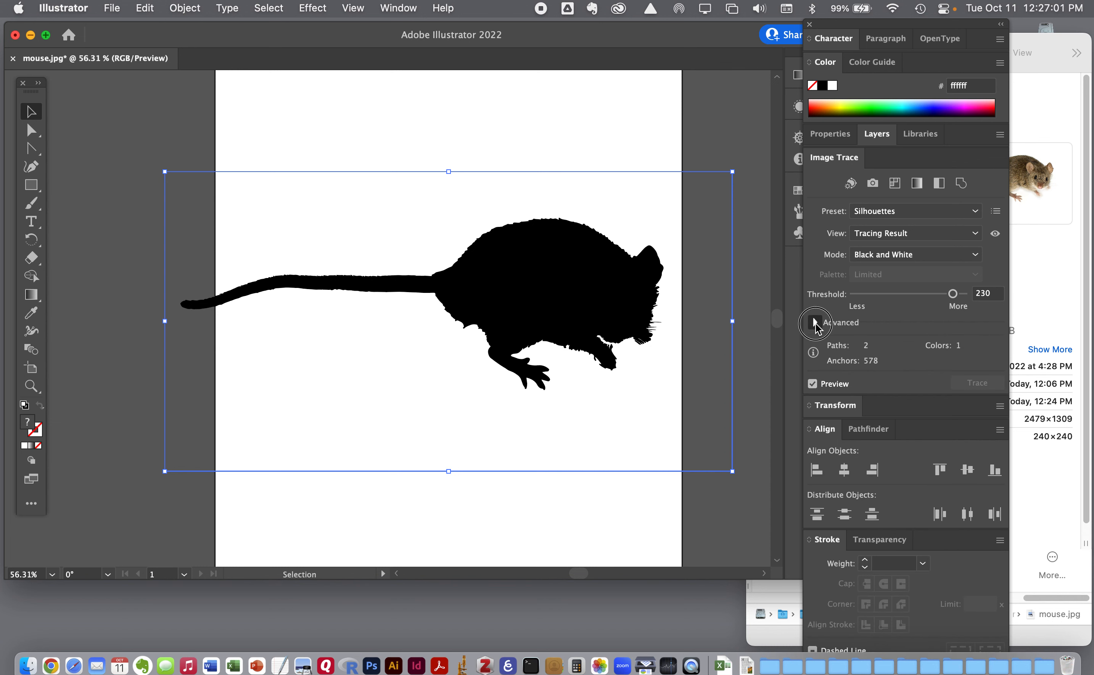
left_click(815, 323)
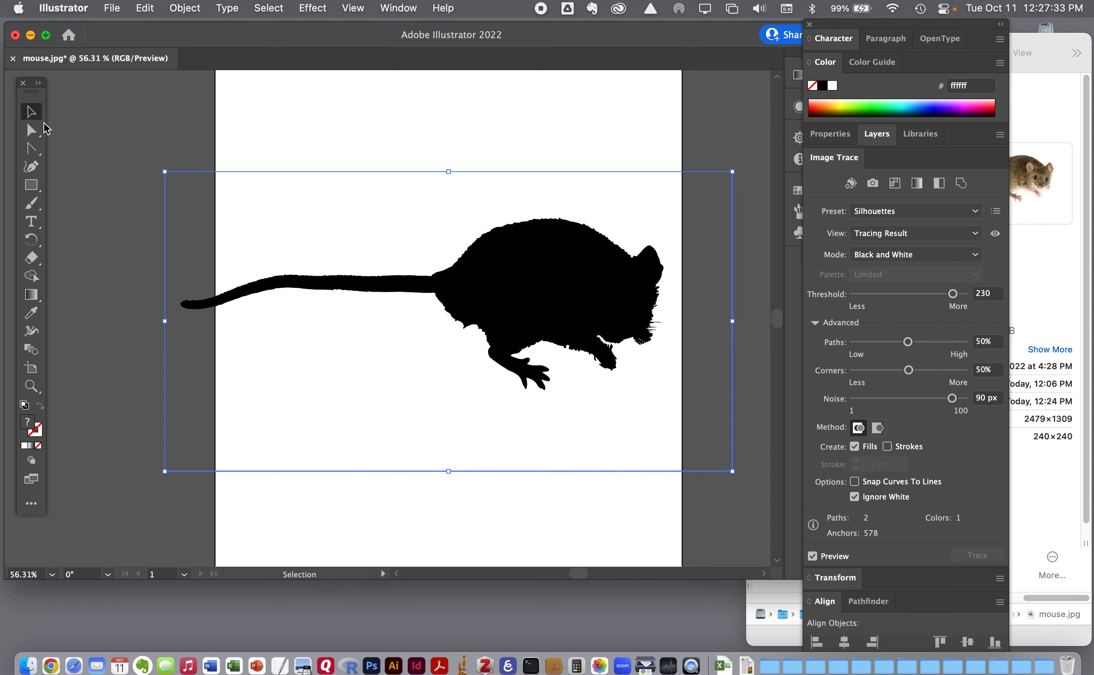
Check the traced mouse for editable anchor points using the Direct Selection tool
left_click(115, 182)
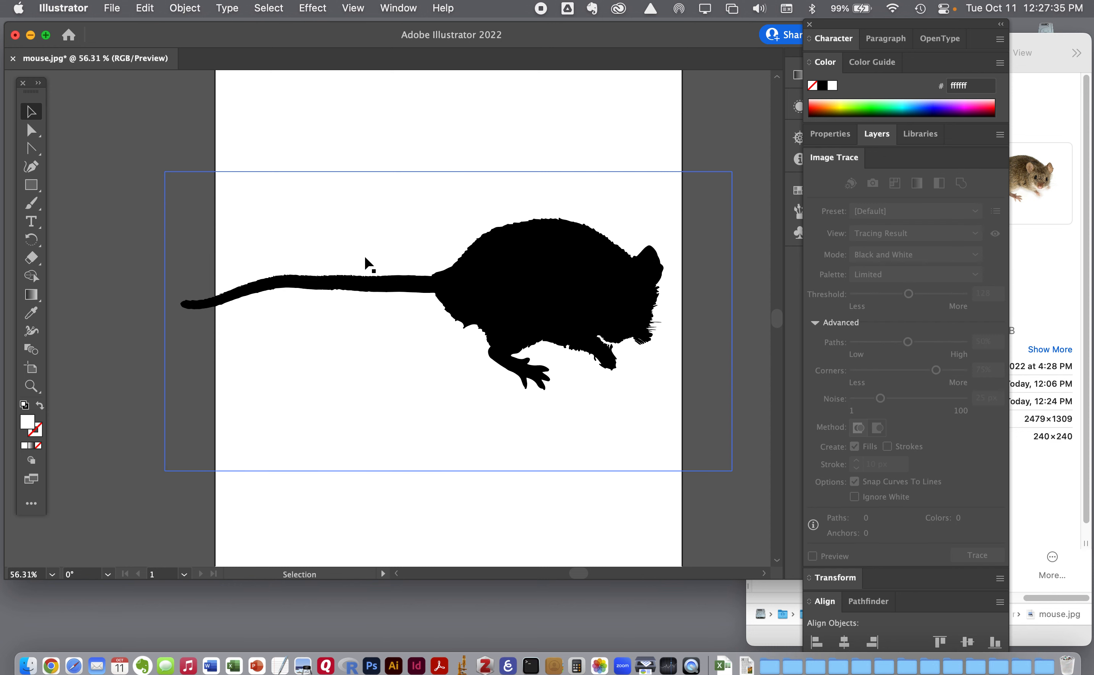
left_click(30, 131)
left_click(477, 248)
left_click(33, 131)
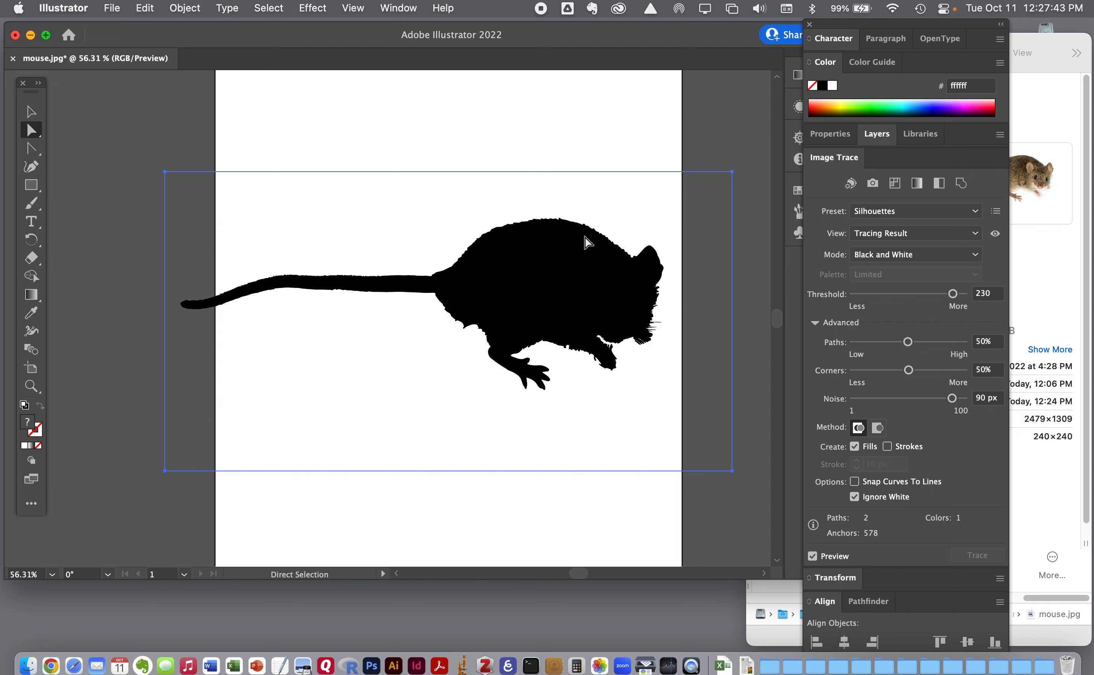
left_click(554, 347)
left_click(30, 112)
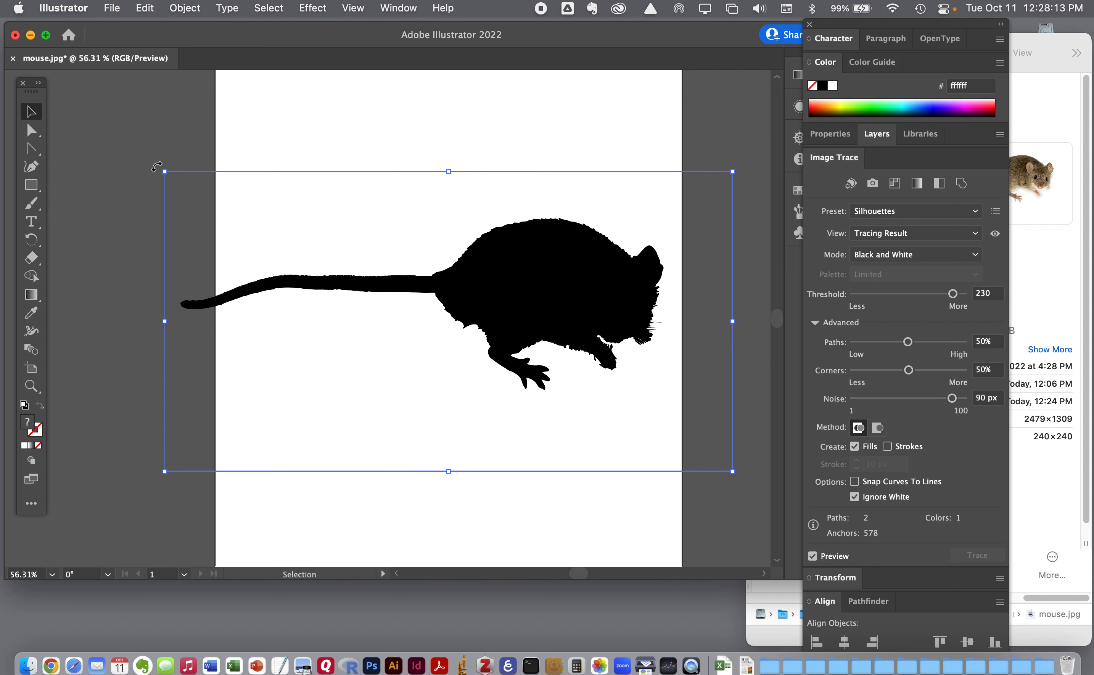
Expand the image tracing of the mouse into editable vector paths
left_click(185, 10)
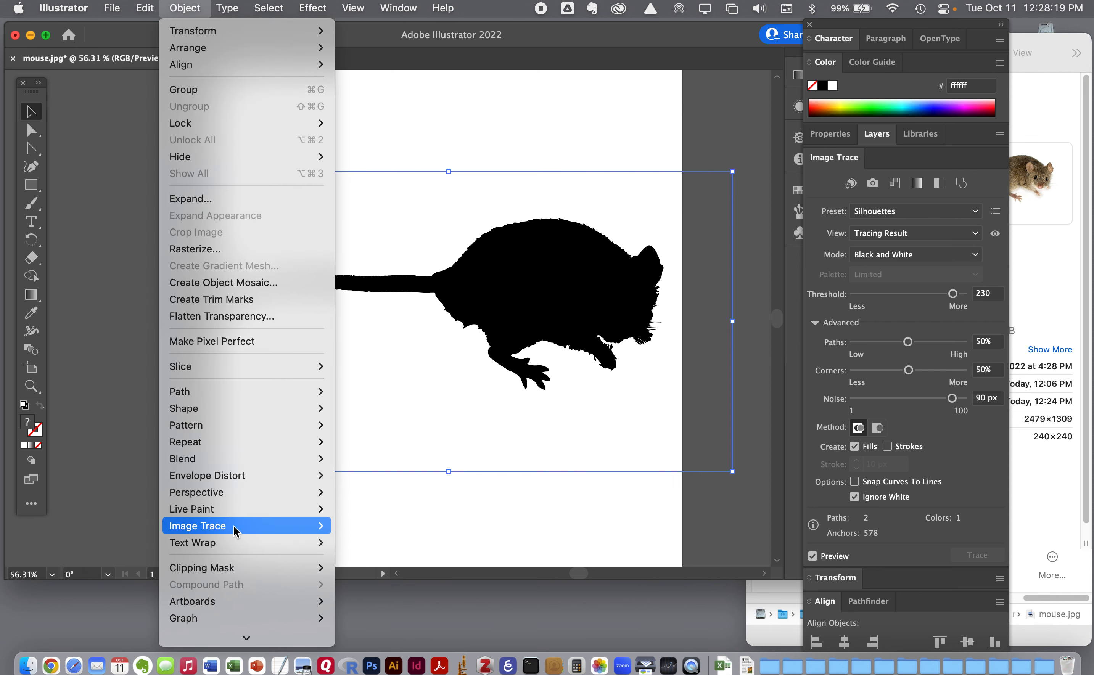
mouse_move(234, 526)
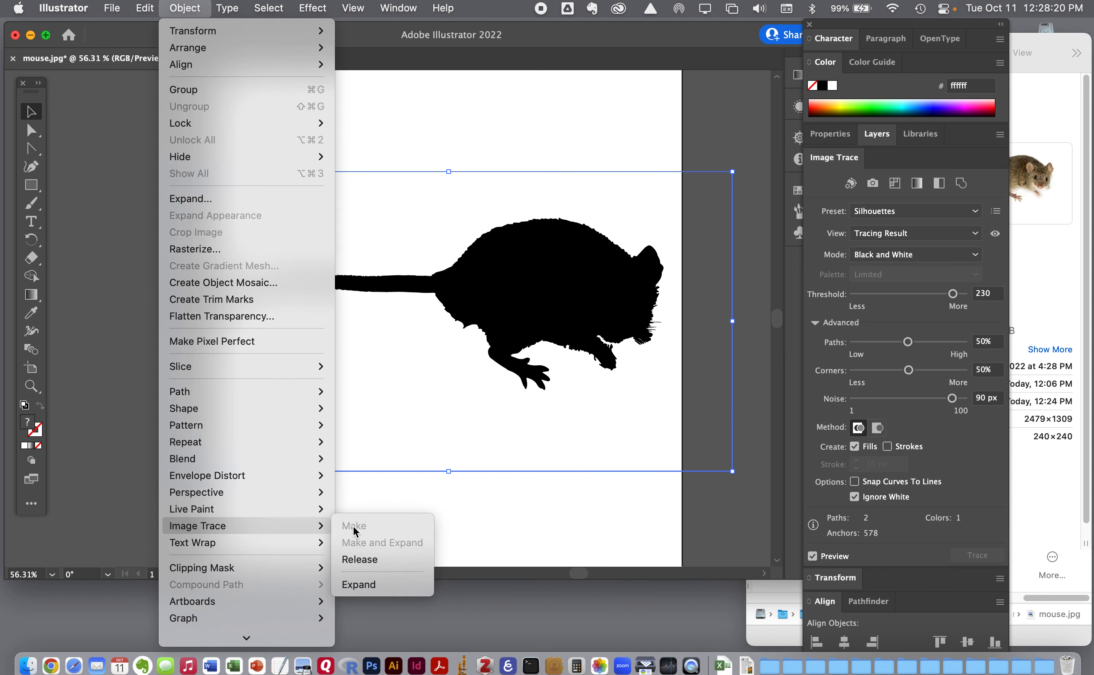
left_click(364, 584)
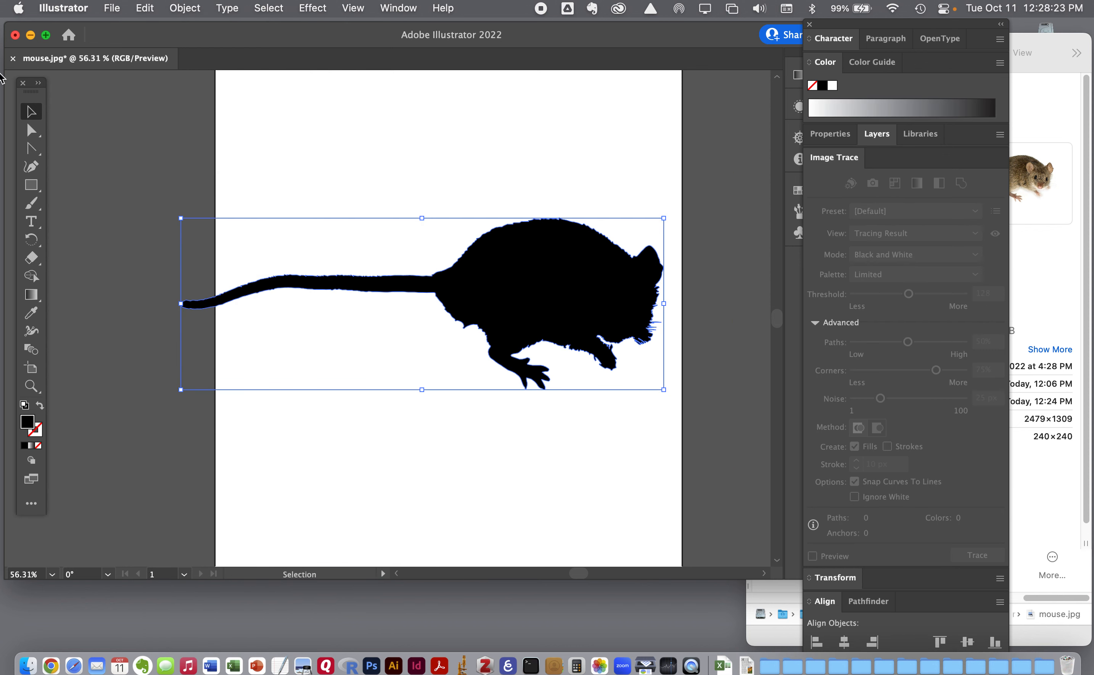
Move the expanded mouse silhouette slightly to the right on the artboard
left_click(148, 138)
left_click(531, 300)
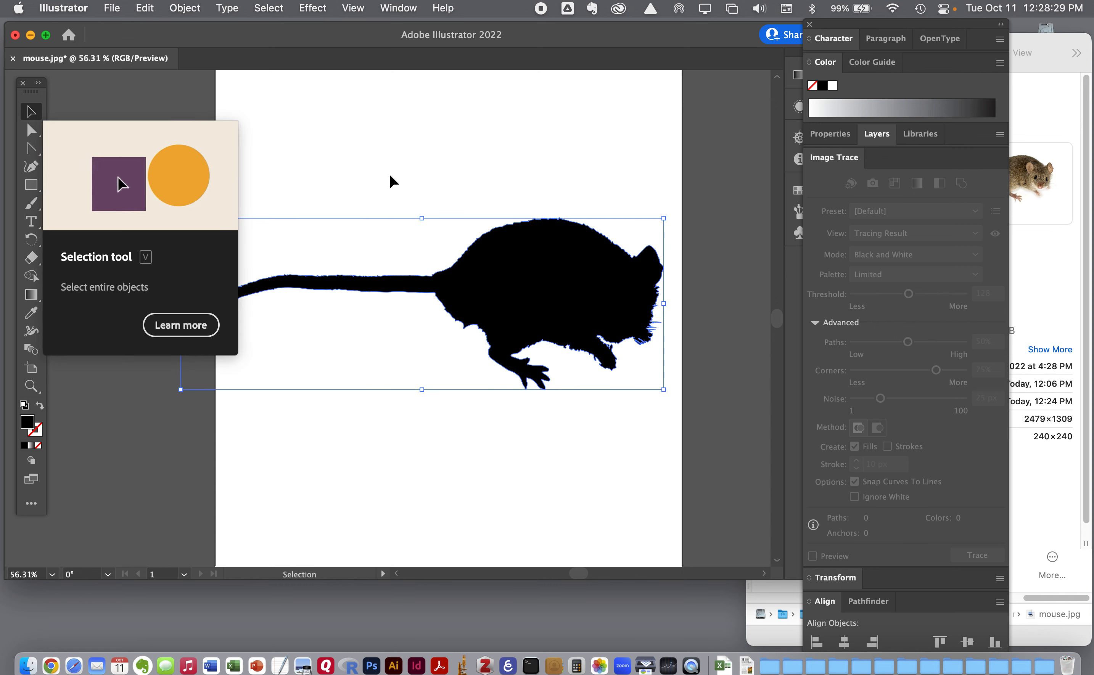
mouse_move(510, 293)
left_mouse_down()
mouse_move(451, 265)
mouse_move(566, 276)
mouse_move(505, 292)
mouse_move(539, 272)
mouse_move(540, 303)
left_mouse_up()
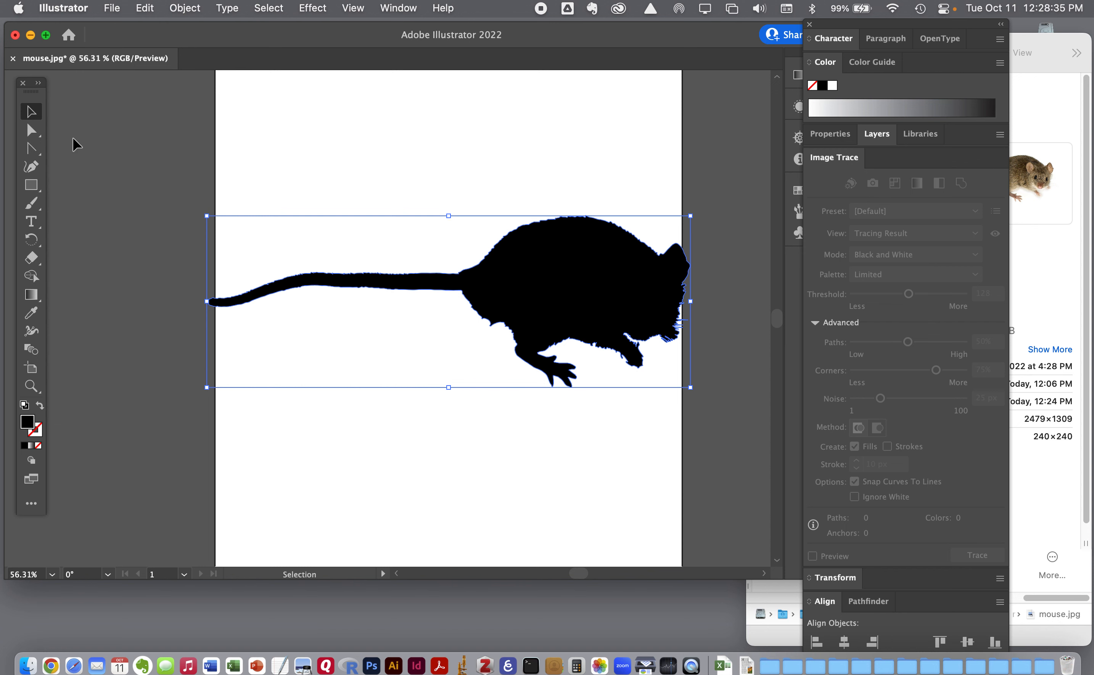
Examine the anchor points along the expanded mouse outline up close with the Direct Selection tool
left_click(30, 131)
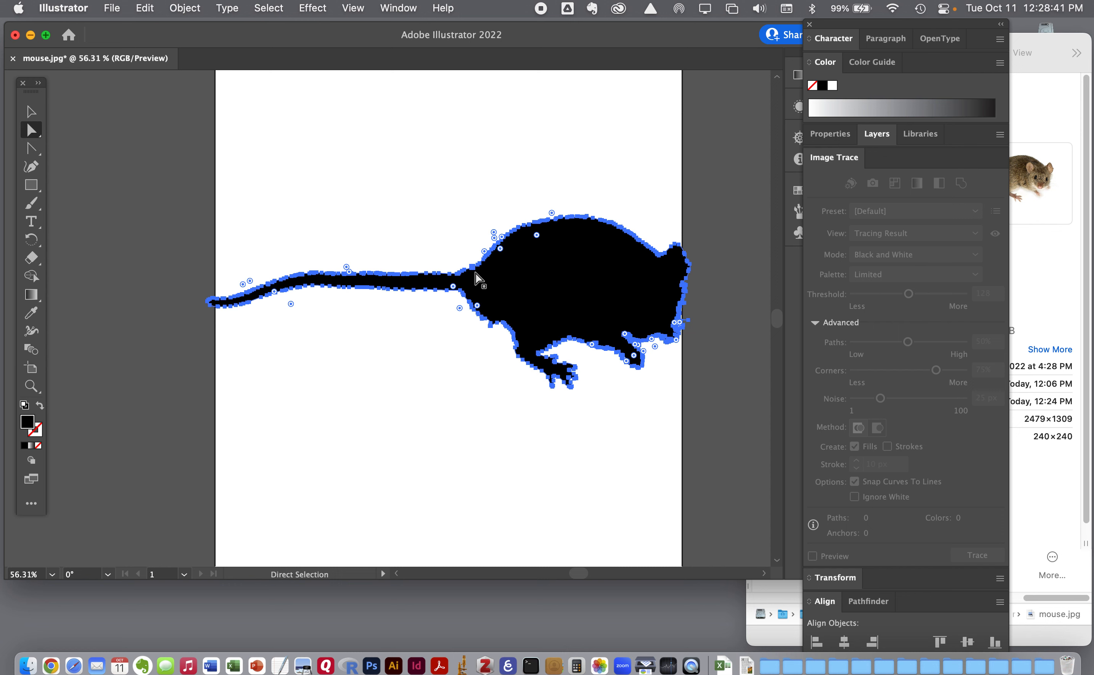
left_click(487, 275)
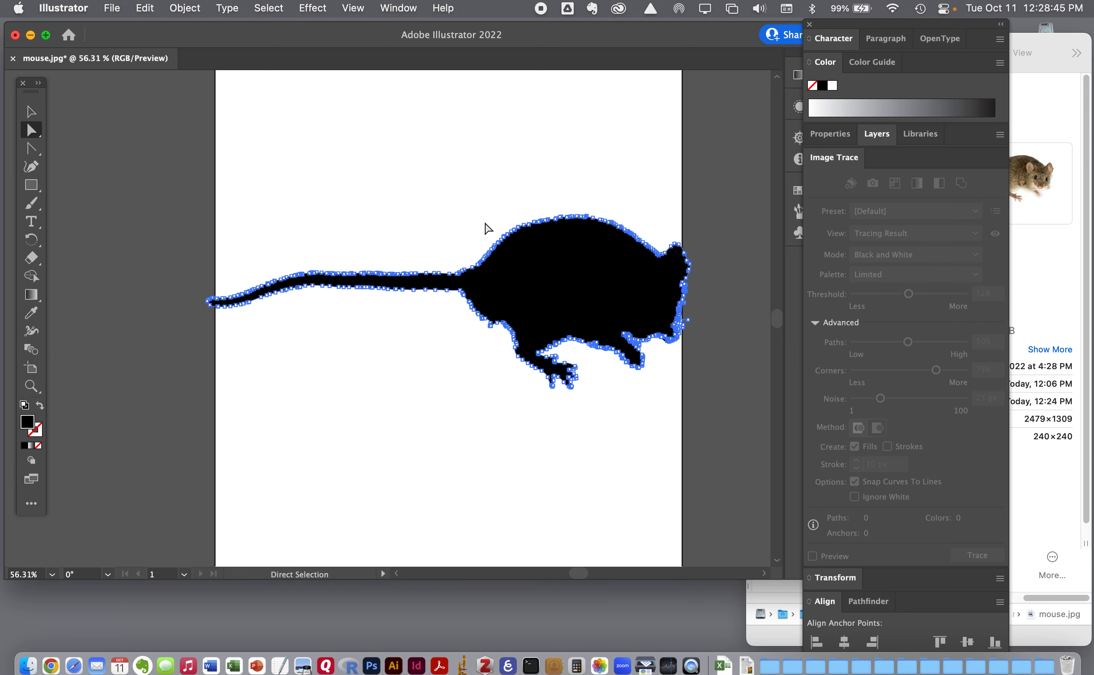
scroll(495, 287, "up", 5)
scroll(497, 285, "up", 5)
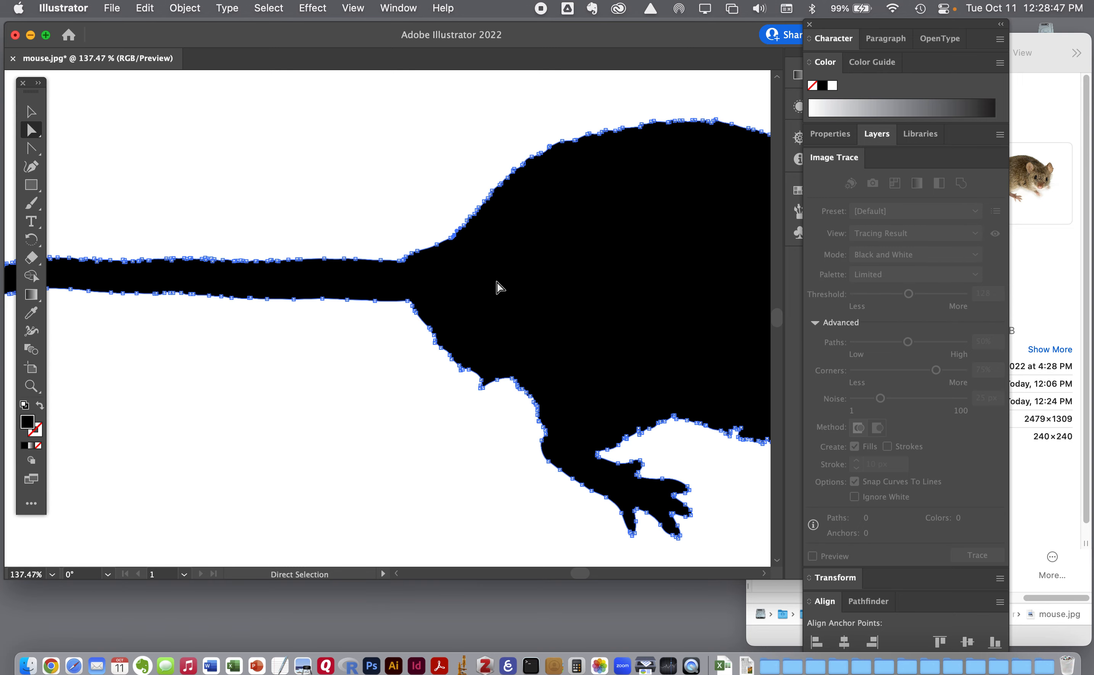
scroll(348, 373, "up", 3)
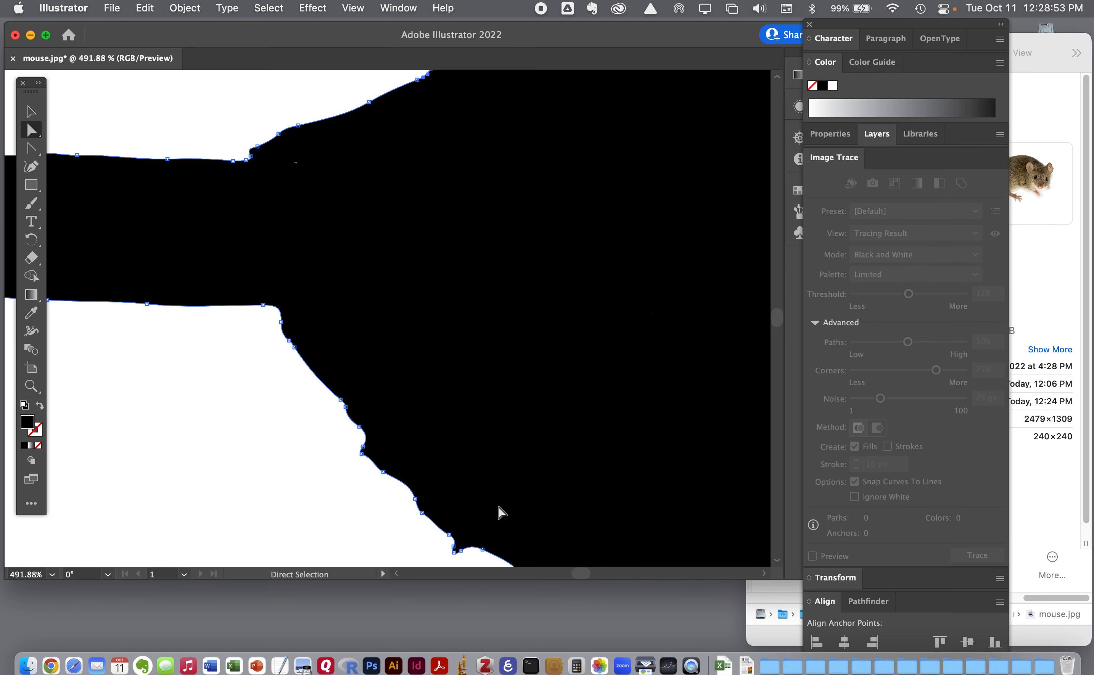
scroll(517, 461, "down", 5)
scroll(520, 462, "down", 5)
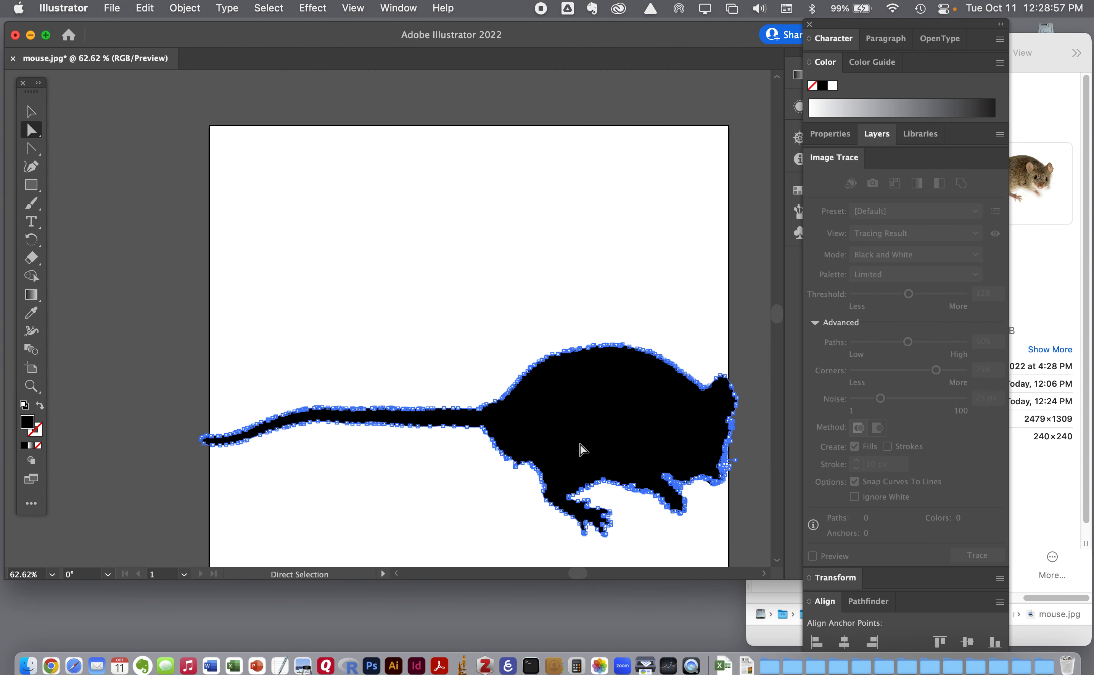
scroll(582, 452, "down", 2)
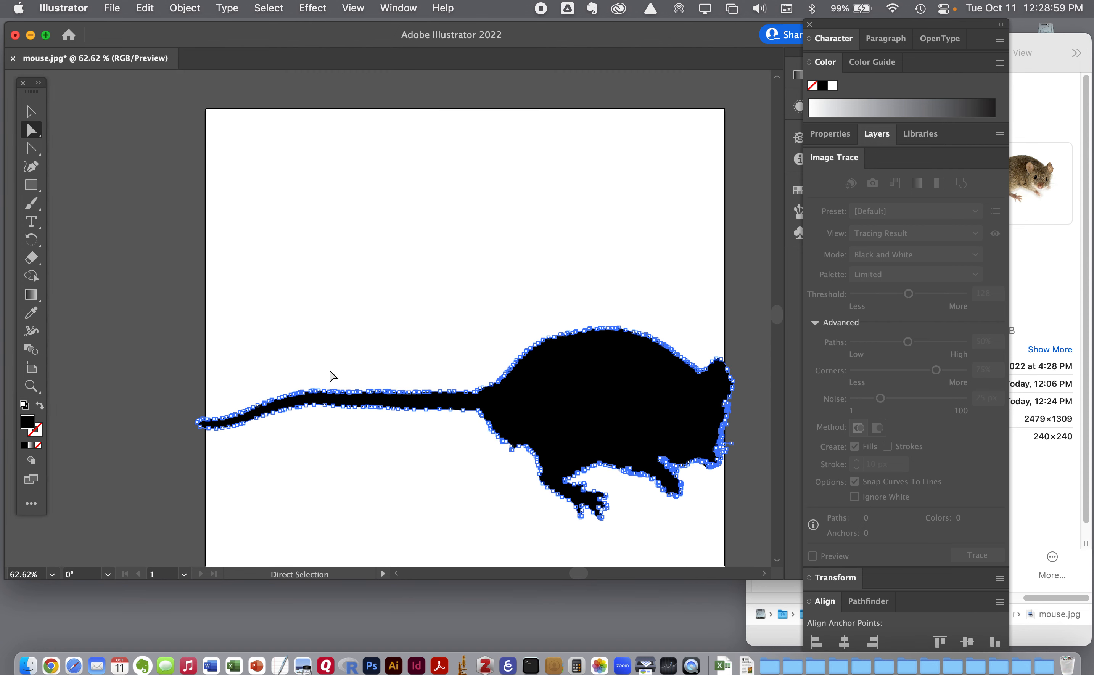
left_click(332, 379)
left_click(331, 391)
Swap the fill and stroke of the whole mouse silhouette to turn it into an unfilled black outline
left_click(37, 113)
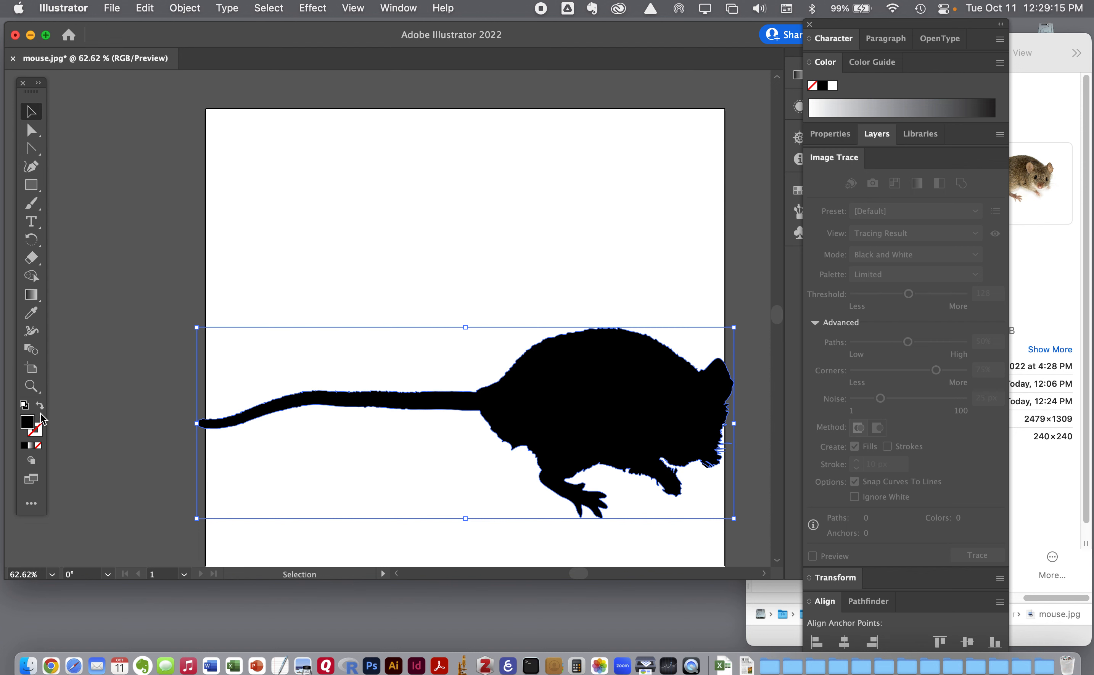
left_click(58, 427)
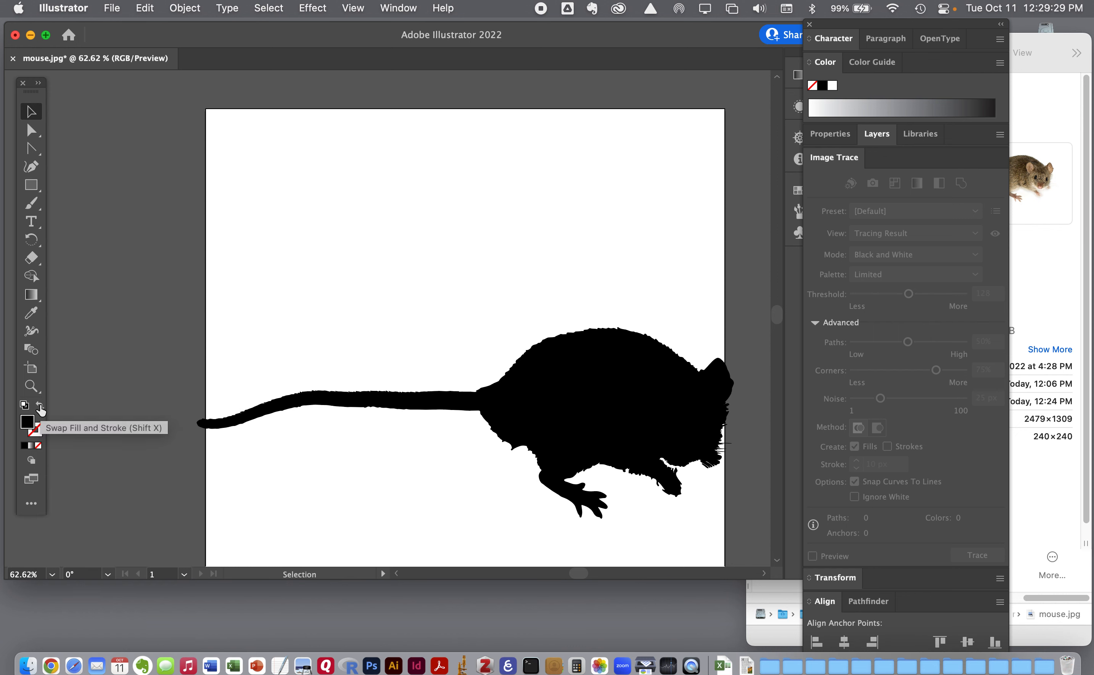
left_click(39, 406)
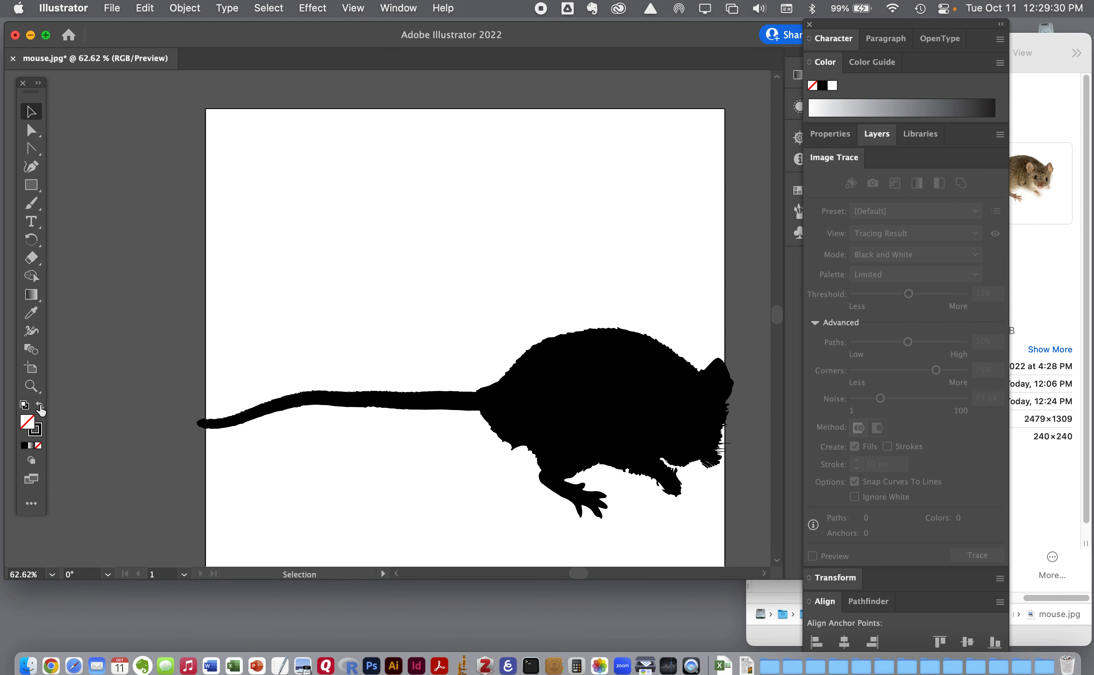
left_click(572, 429)
left_click(40, 406)
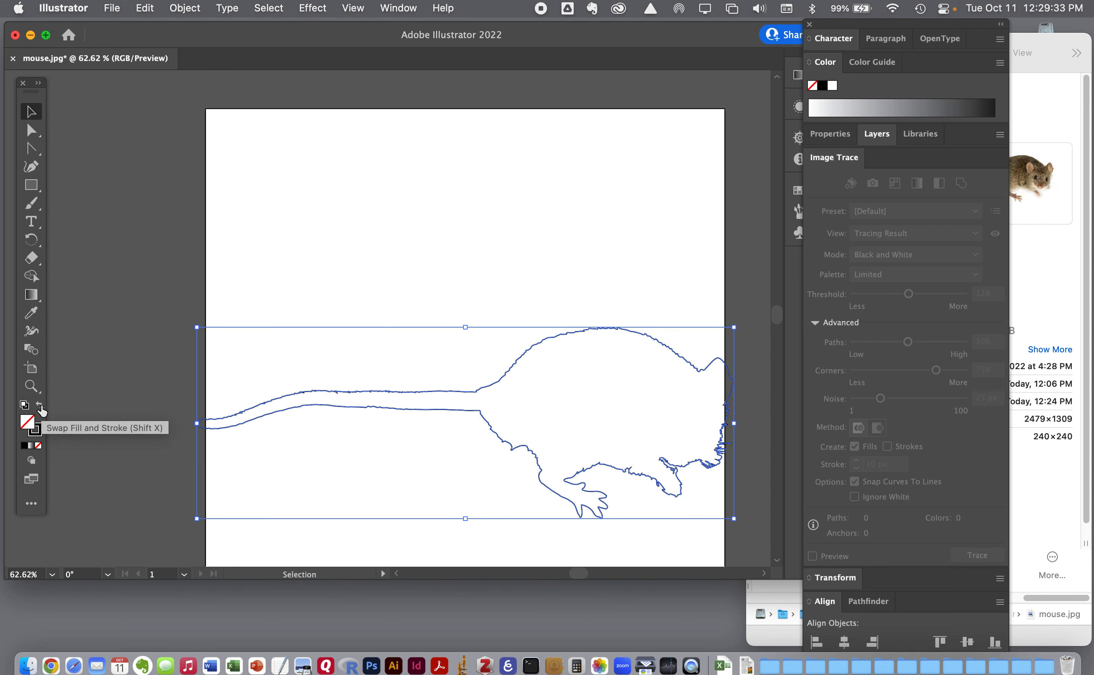
Fill the mouse outline with dark gray
scroll(286, 456, "right", 2)
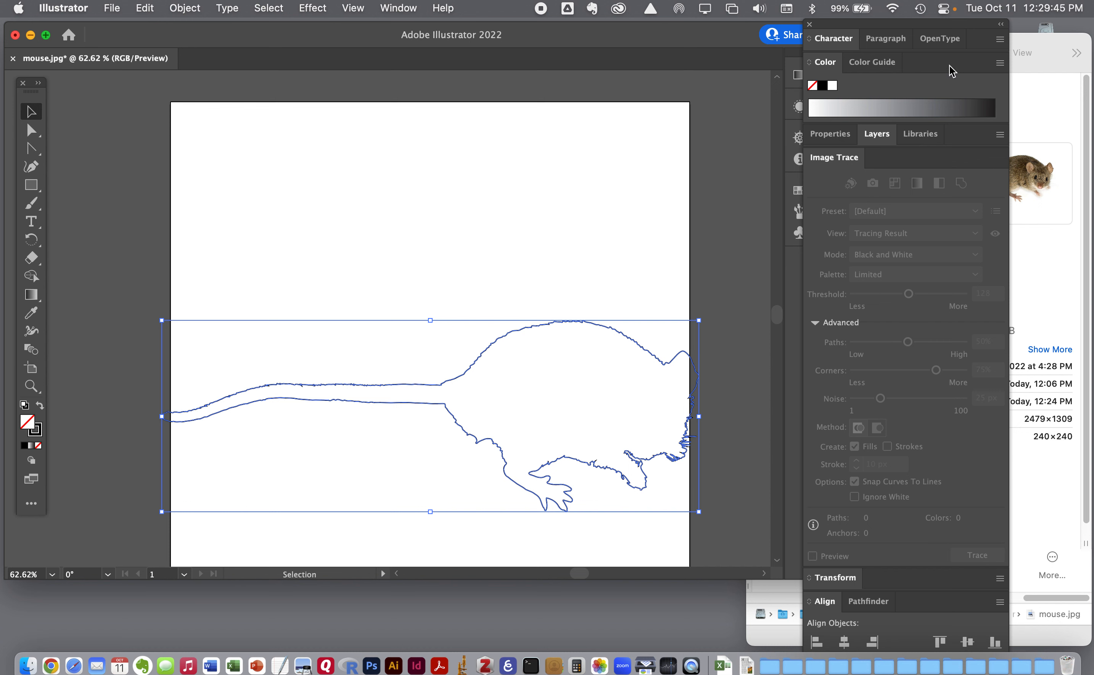
left_click(1000, 63)
left_click(975, 104)
left_click(967, 108)
Make the mouse's stroke the active colour target and switch its colour mode to RGB
left_click(37, 433)
left_click(1001, 63)
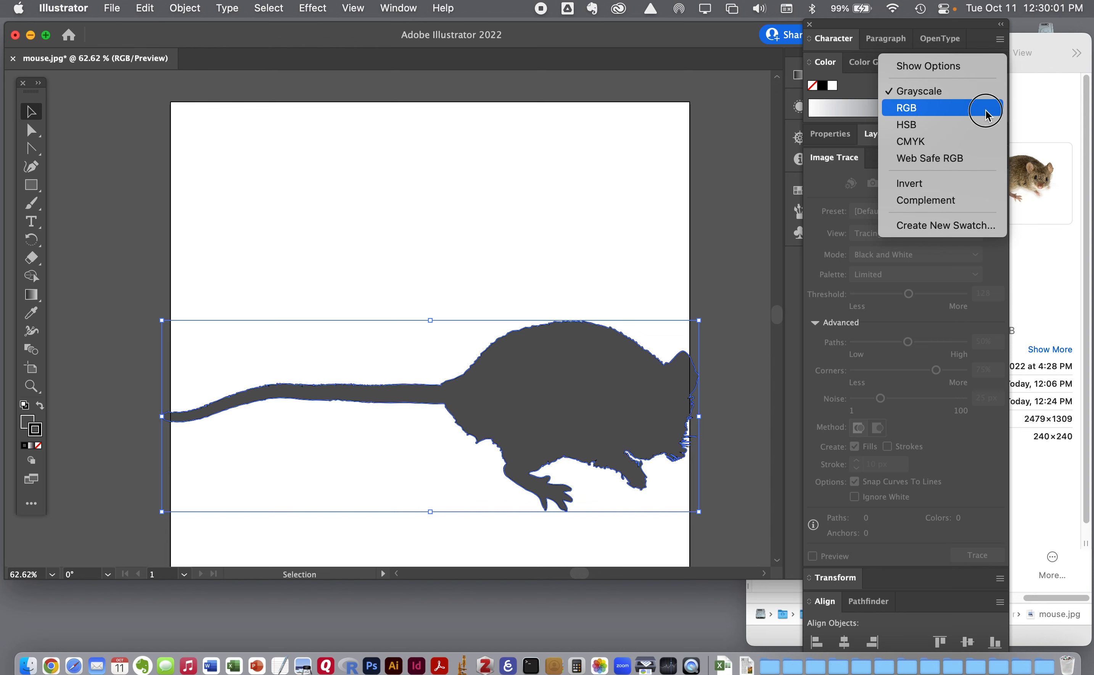
left_click(983, 109)
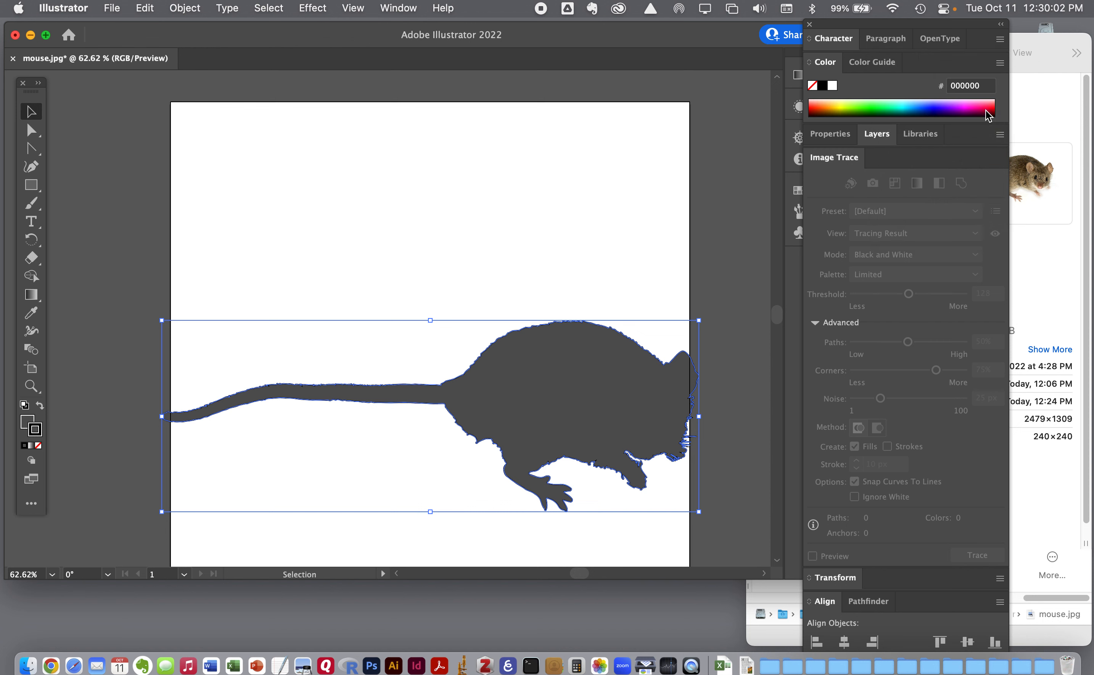
Set the mouse's stroke to yellow-green d0e900 and swap fill and stroke so the body takes that colour
left_click(27, 423)
left_click(35, 432)
left_click(842, 107)
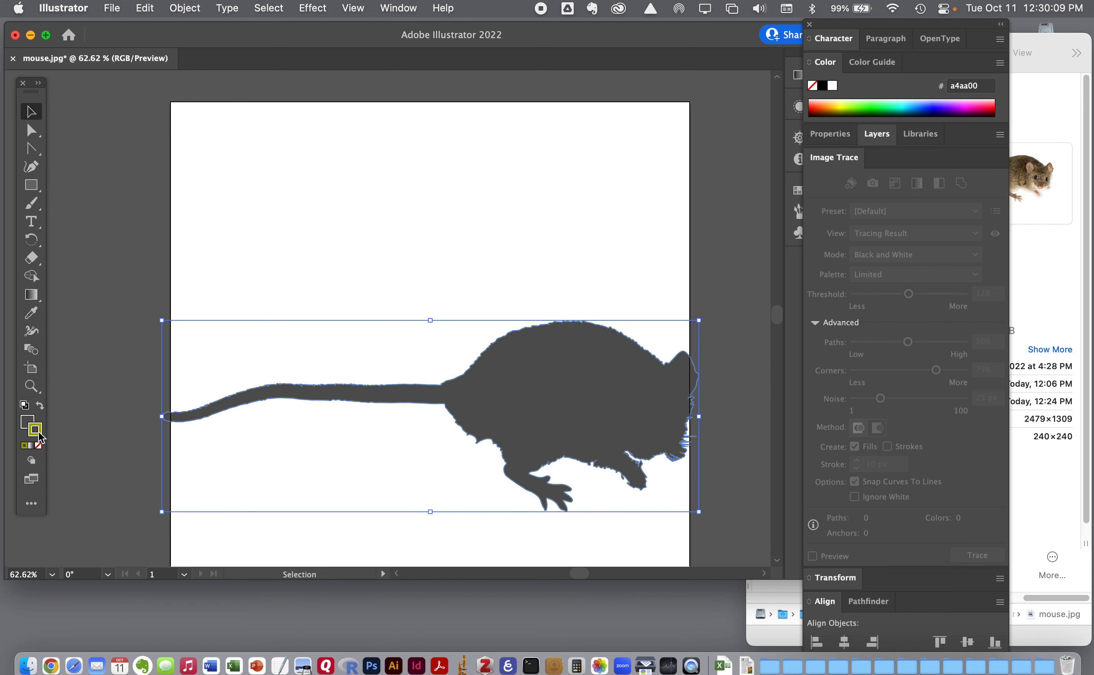
left_click(844, 104)
left_click(999, 63)
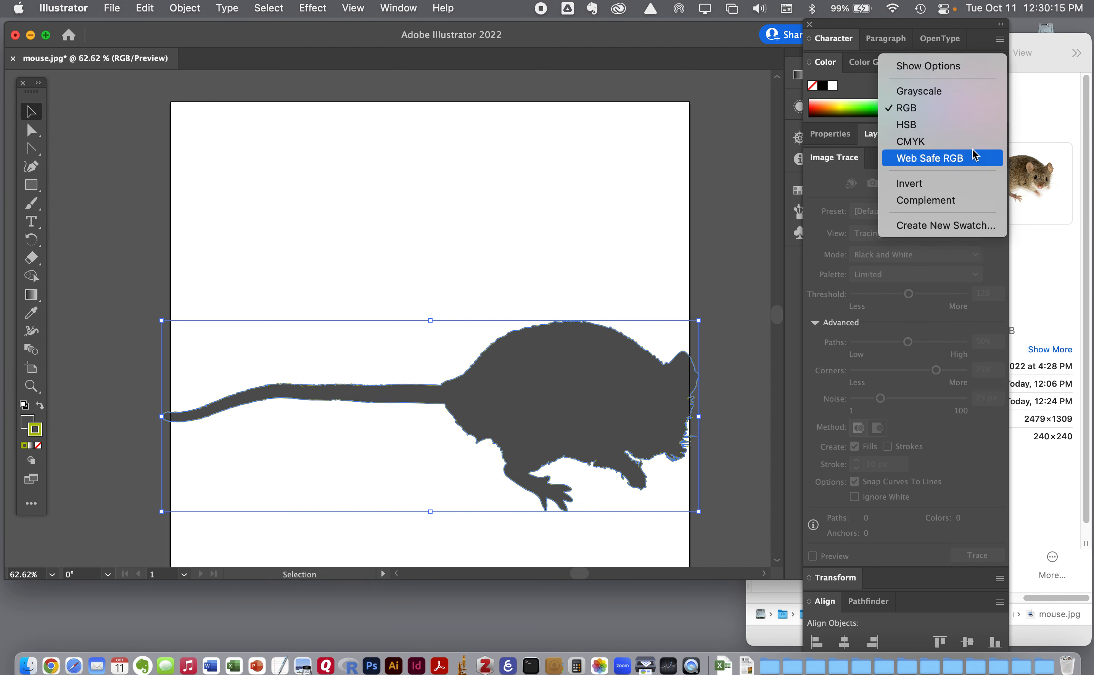
left_click(969, 107)
left_click(849, 101)
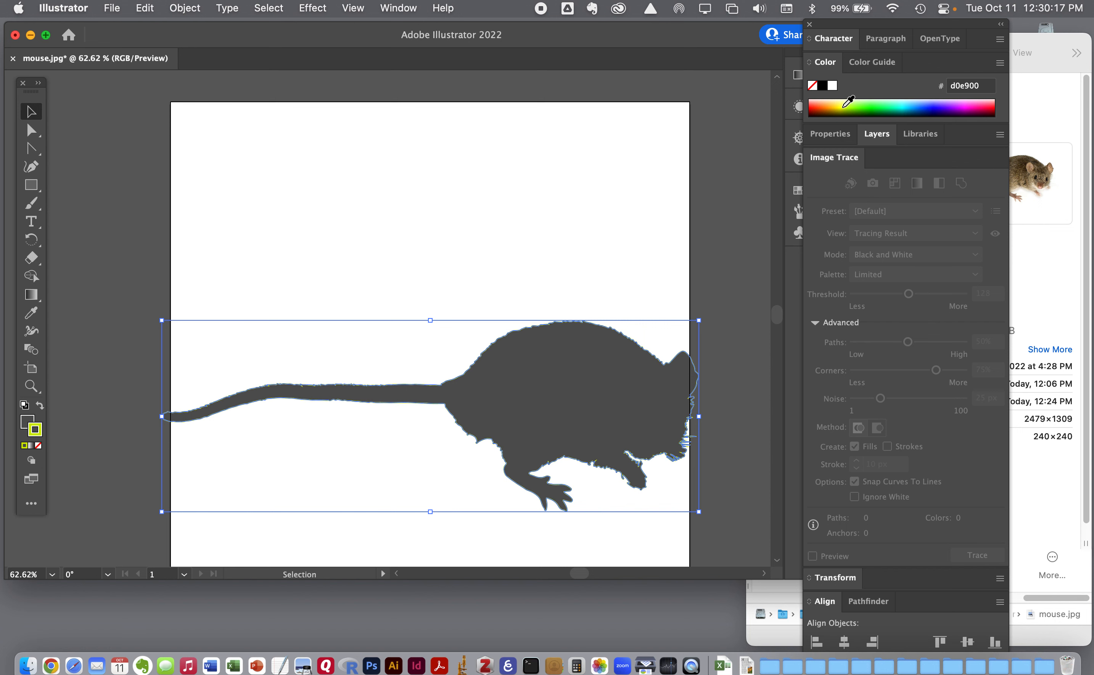
left_click(40, 406)
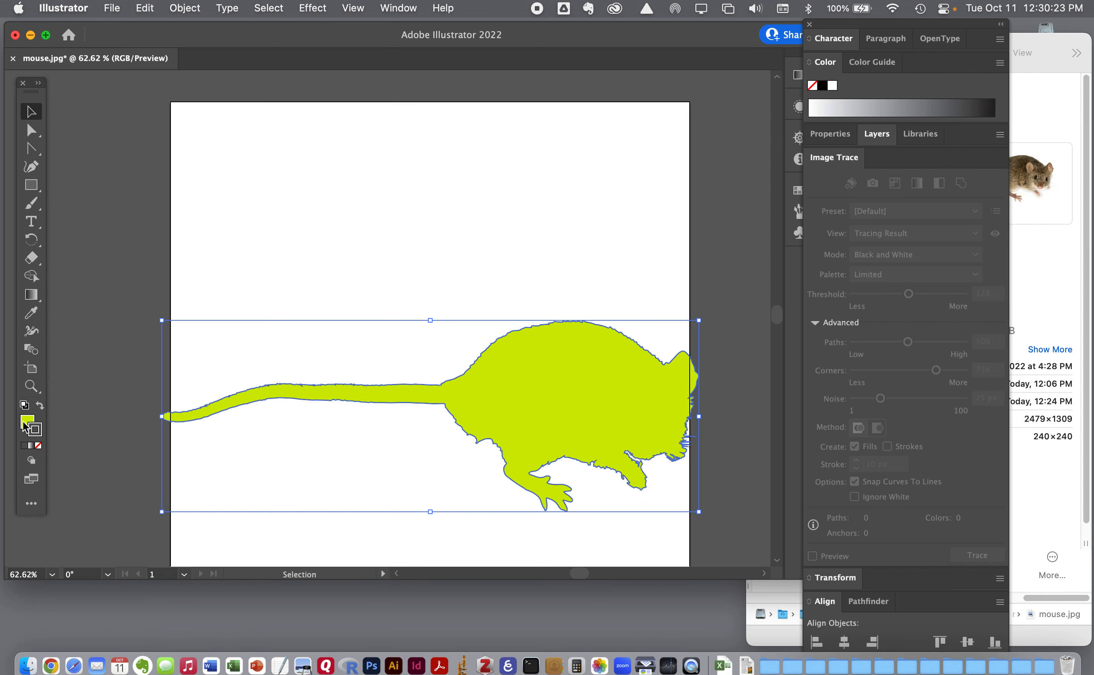
Examine the anchor points and stroke thickness along the mouse silhouette's edge up close, and deselect the silhouette
key("a")
scroll(164, 321, "up", 10)
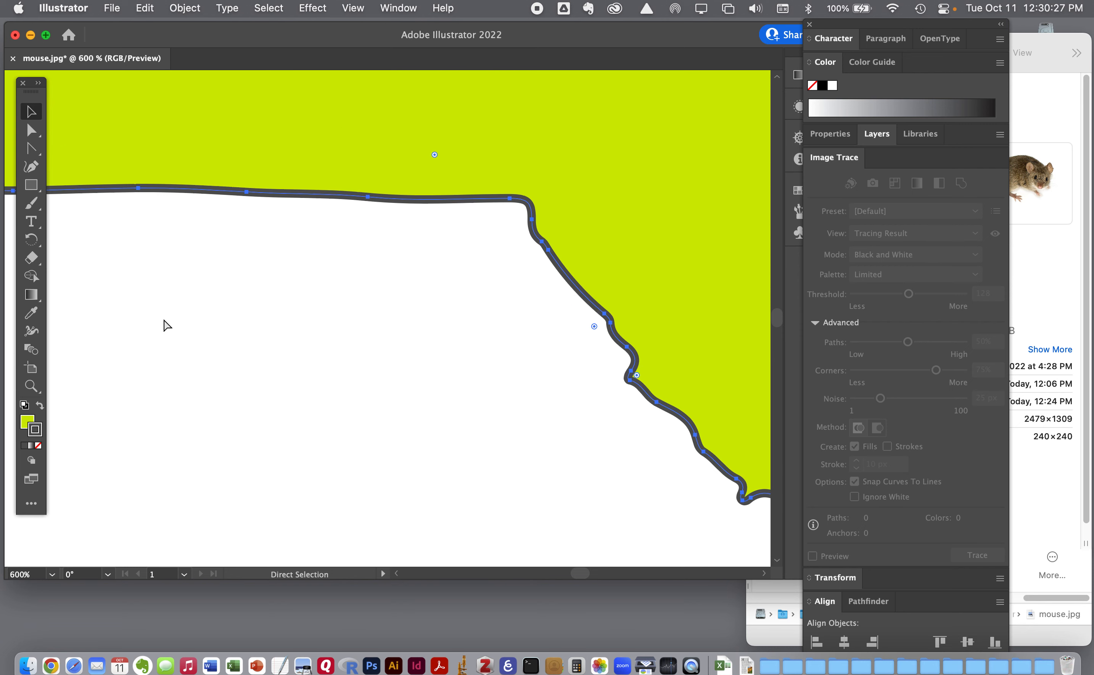
key("v")
scroll(240, 340, "up", 2)
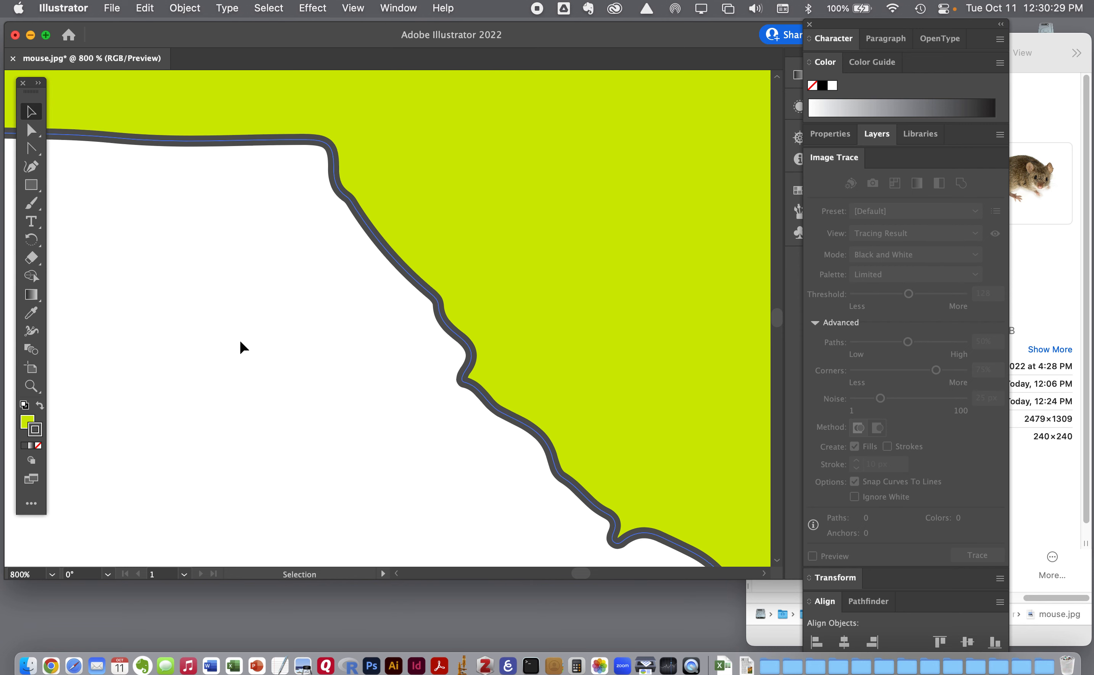
scroll(240, 340, "down", 10)
key("a")
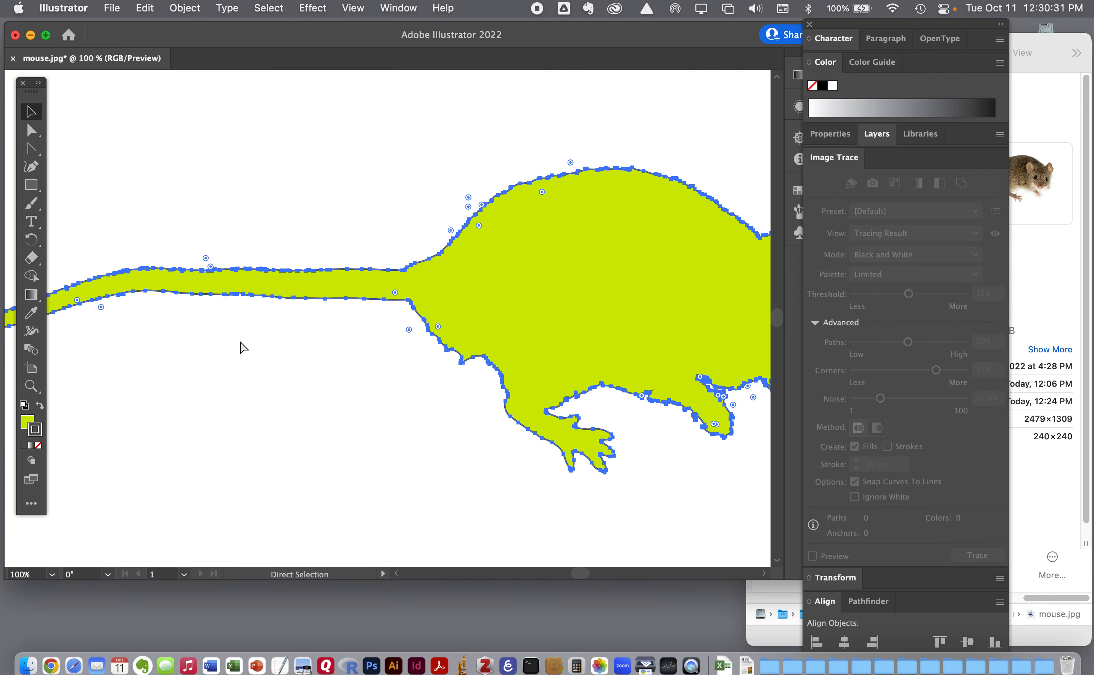
scroll(243, 348, "down", 2)
key("v")
left_click(236, 306)
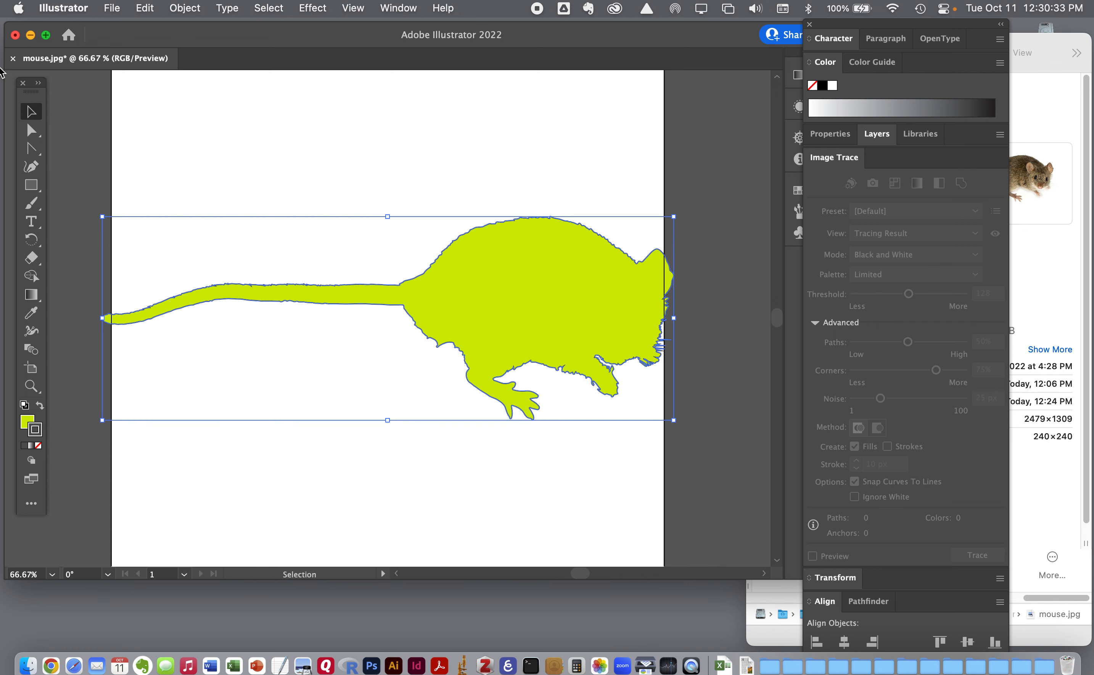
left_click(86, 149)
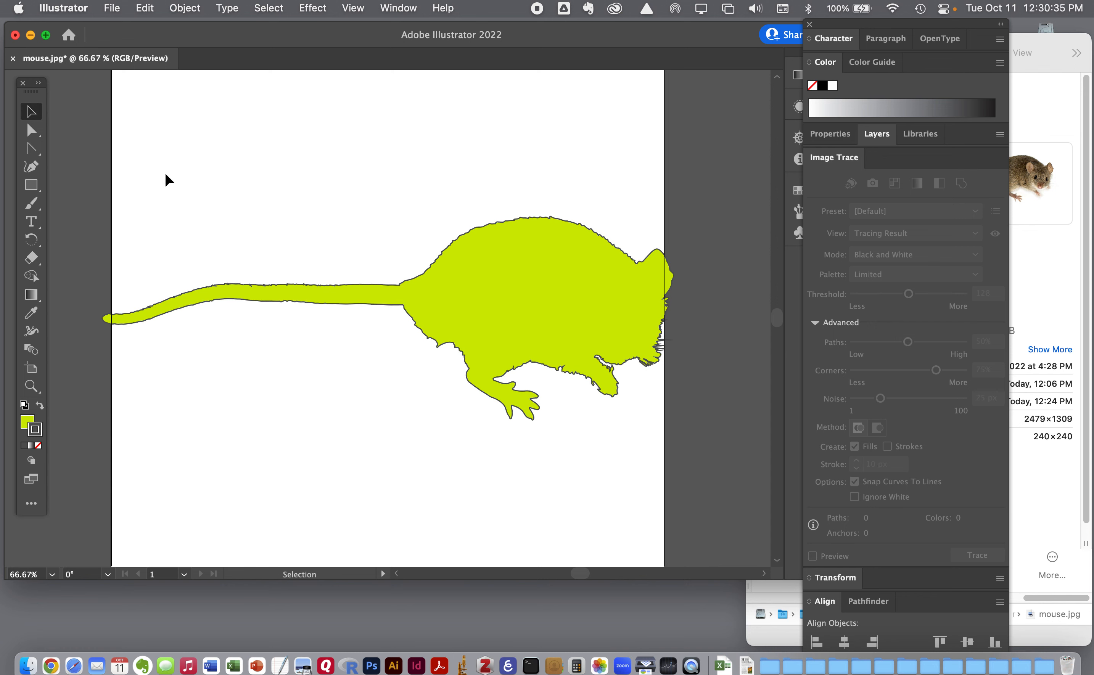
Scale the mouse silhouette proportionally down to a tiny size at the artboard's left edge and inspect its stroke up close
left_click(554, 269)
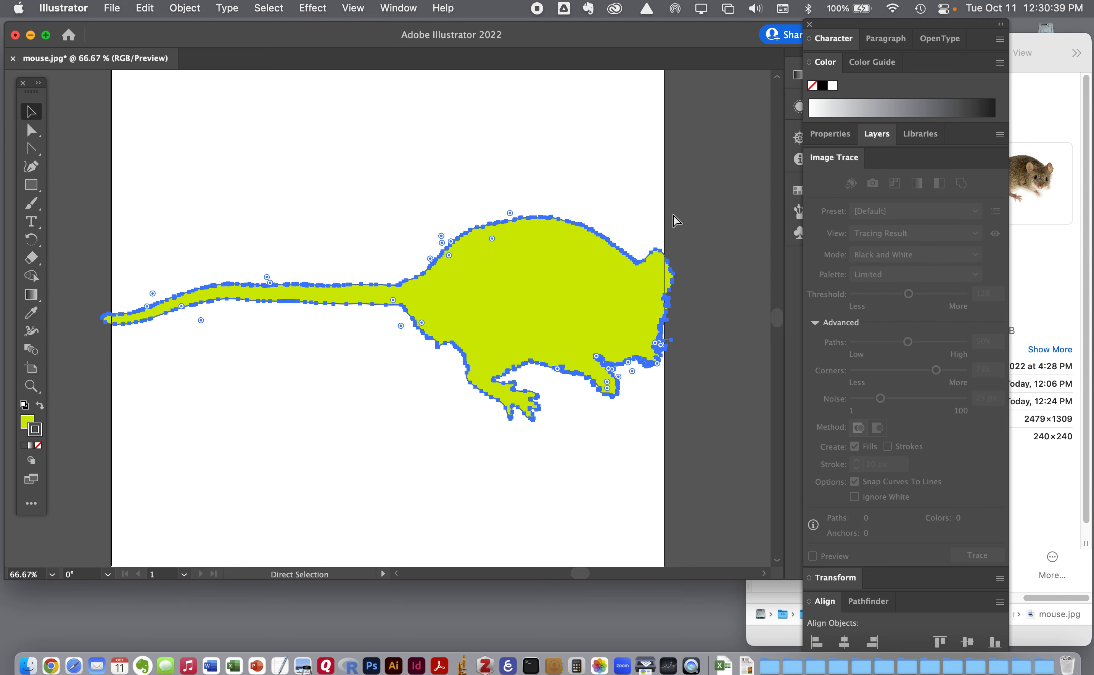
mouse_move(675, 218)
left_mouse_down()
mouse_move(344, 353)
mouse_move(164, 393)
mouse_move(121, 413)
left_mouse_up()
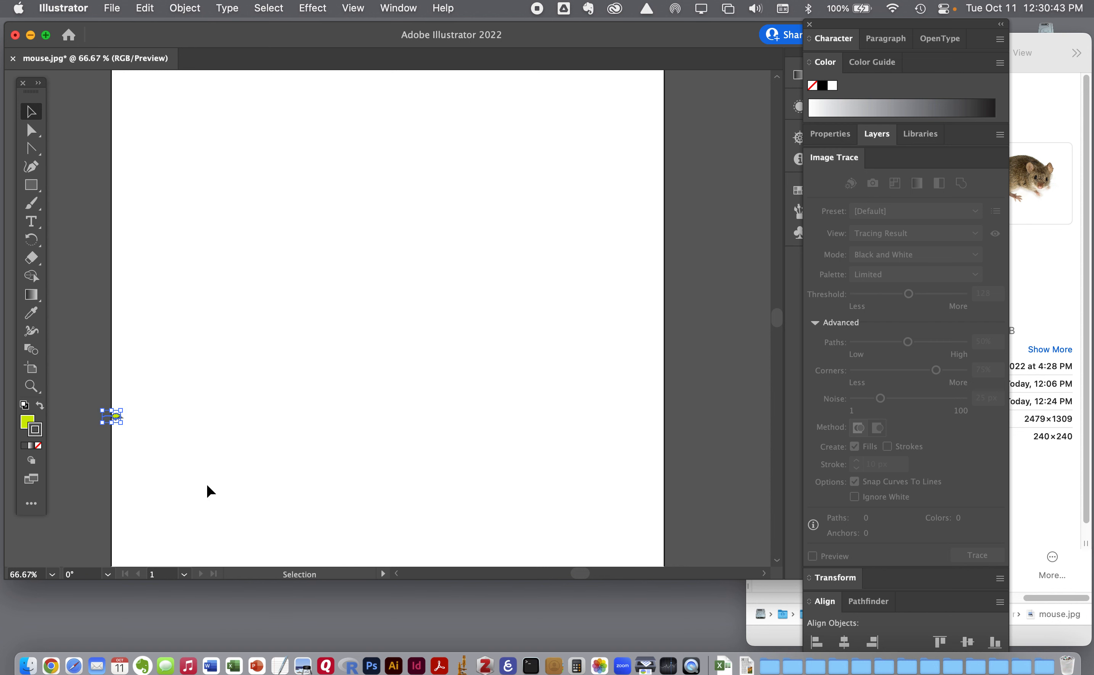
key("super+equal")
key("super+equal")
key("super+equal")
key("super+equal")
key("super+equal")
key("super+equal")
key("v")
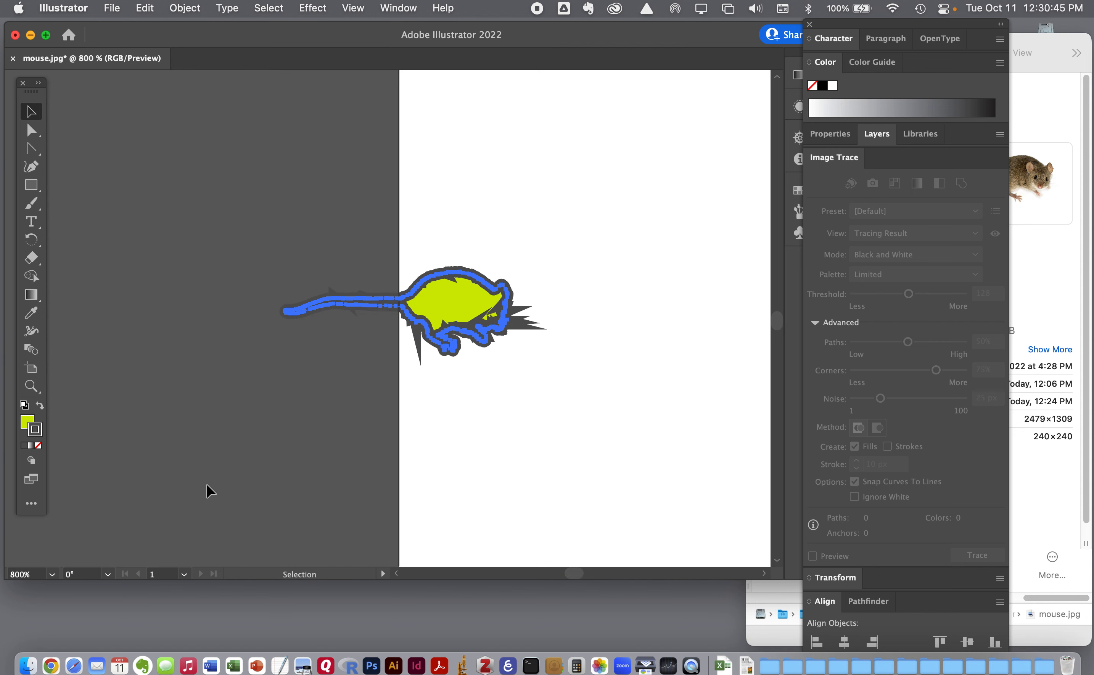
left_click(453, 488)
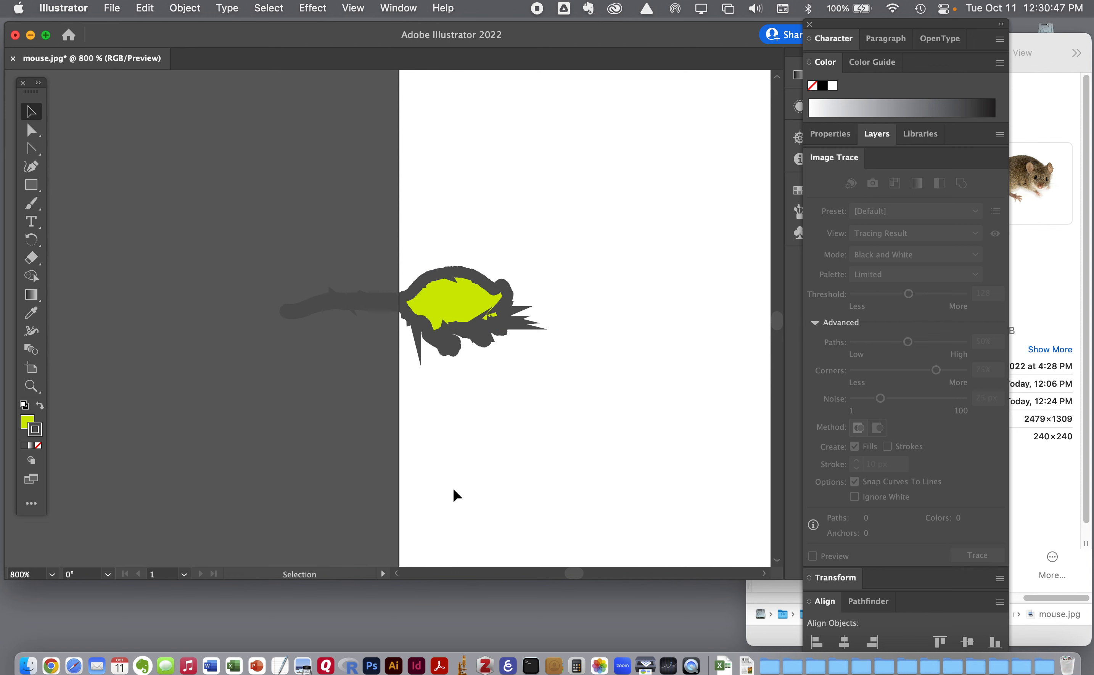
Set the shrunken mouse's stroke weight to 0.1 pt and deselect it to check it against the whole artboard
left_click(470, 280)
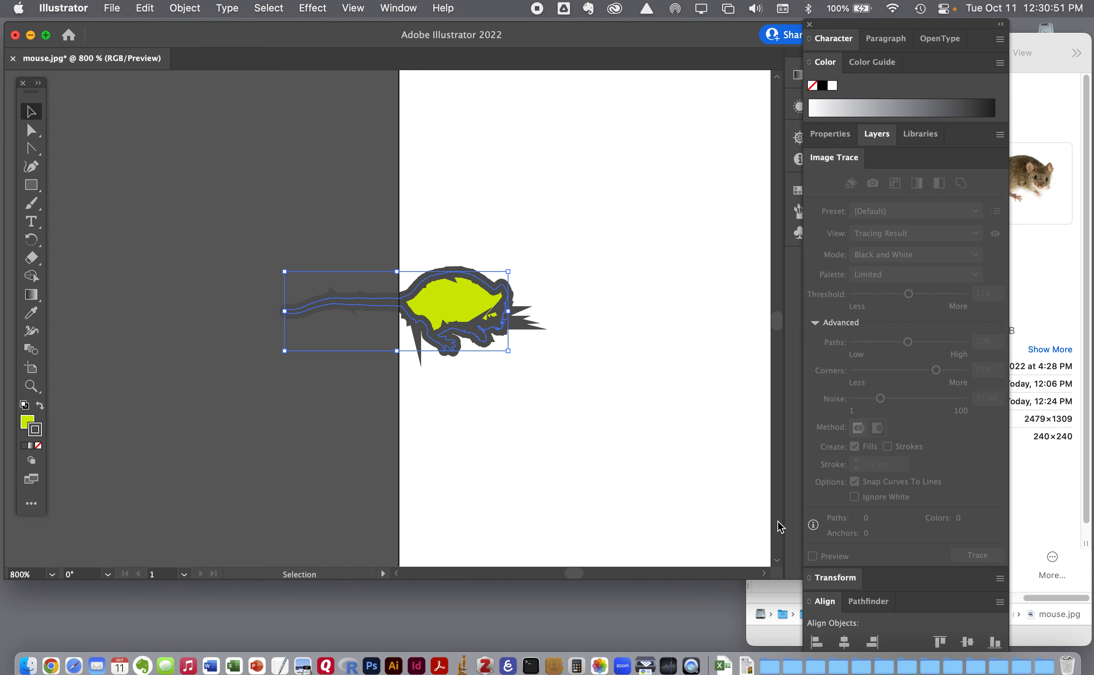
left_click(829, 163)
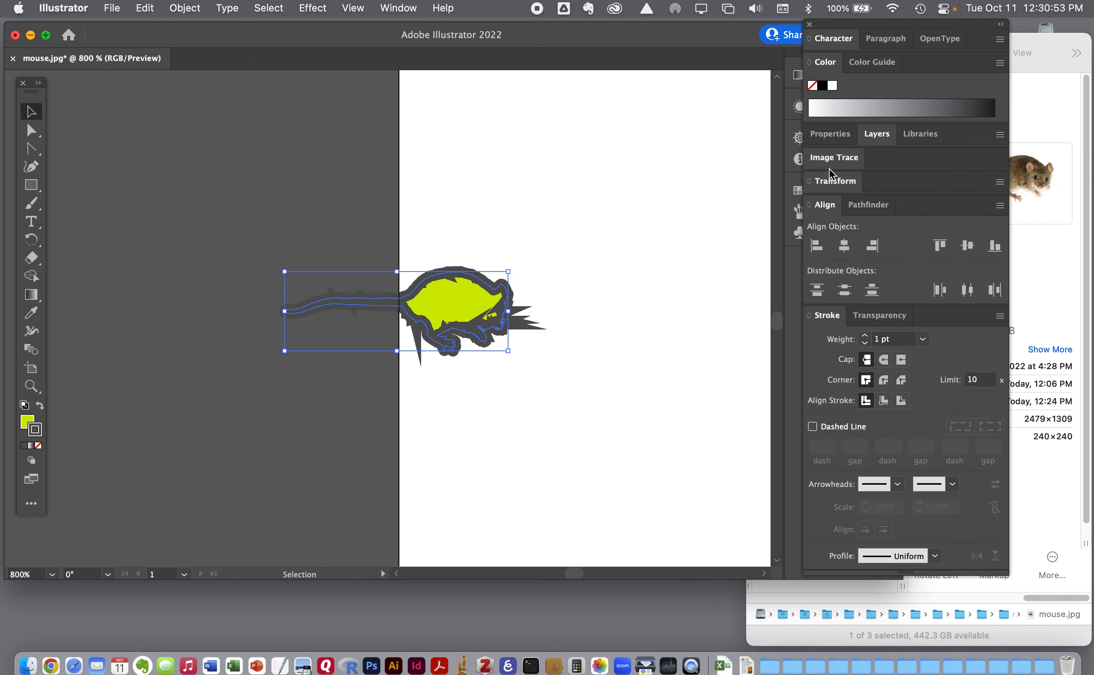
double_click(879, 340)
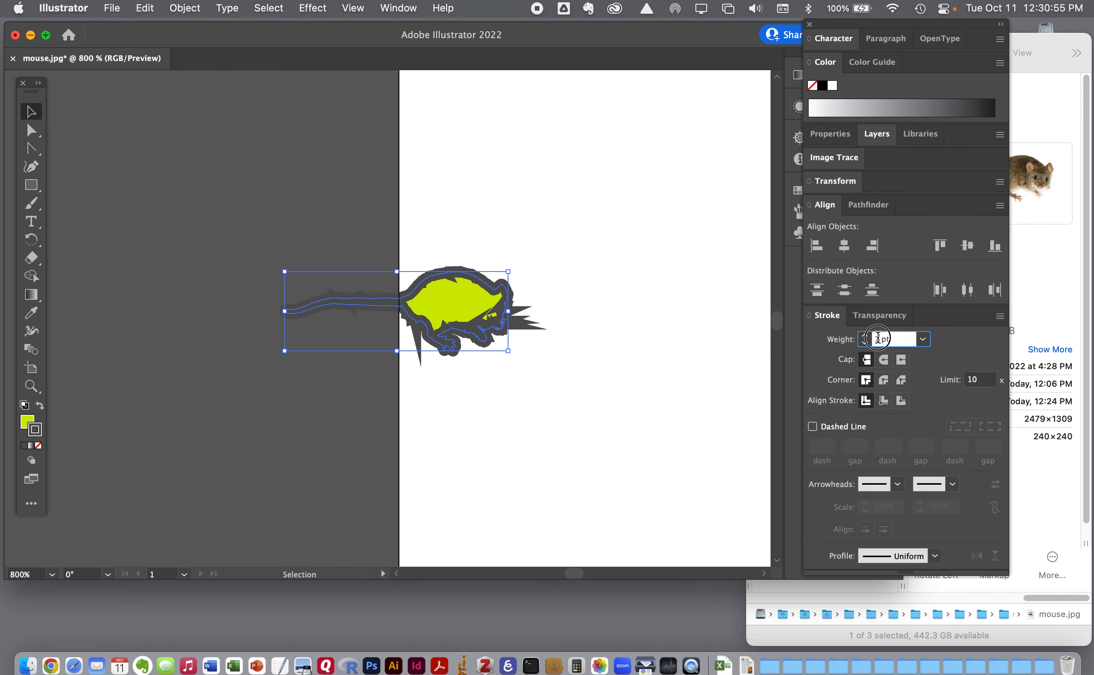
type(".1")
key("Return")
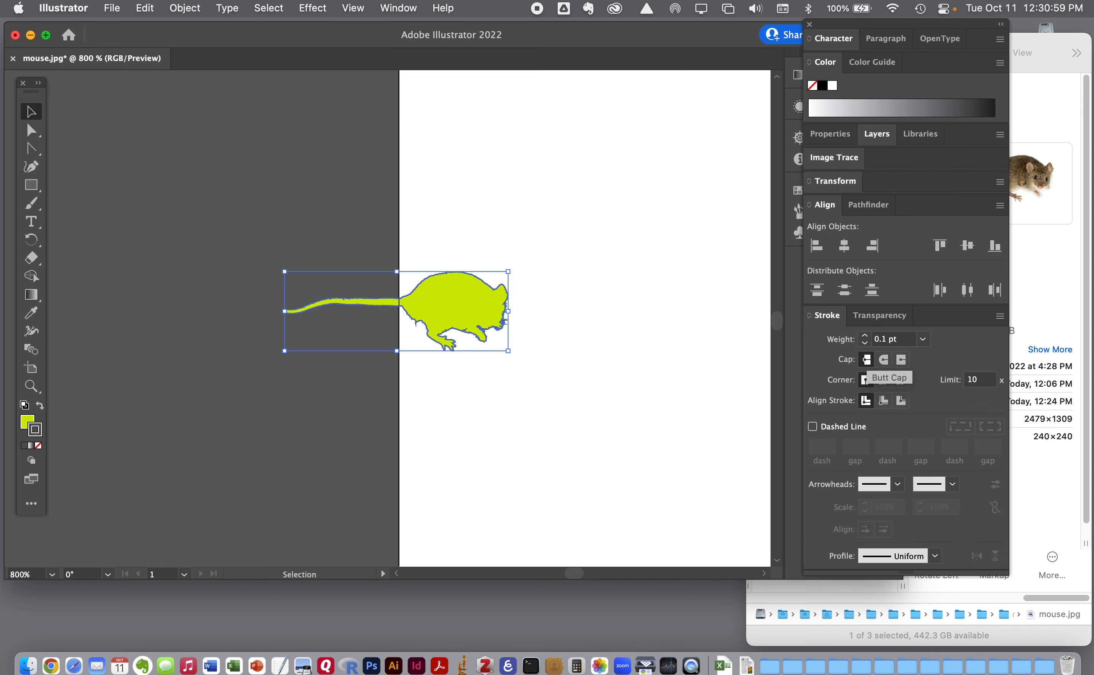
left_click(34, 110)
left_click(407, 433)
scroll(407, 433, "down", 5)
scroll(407, 433, "down", 5)
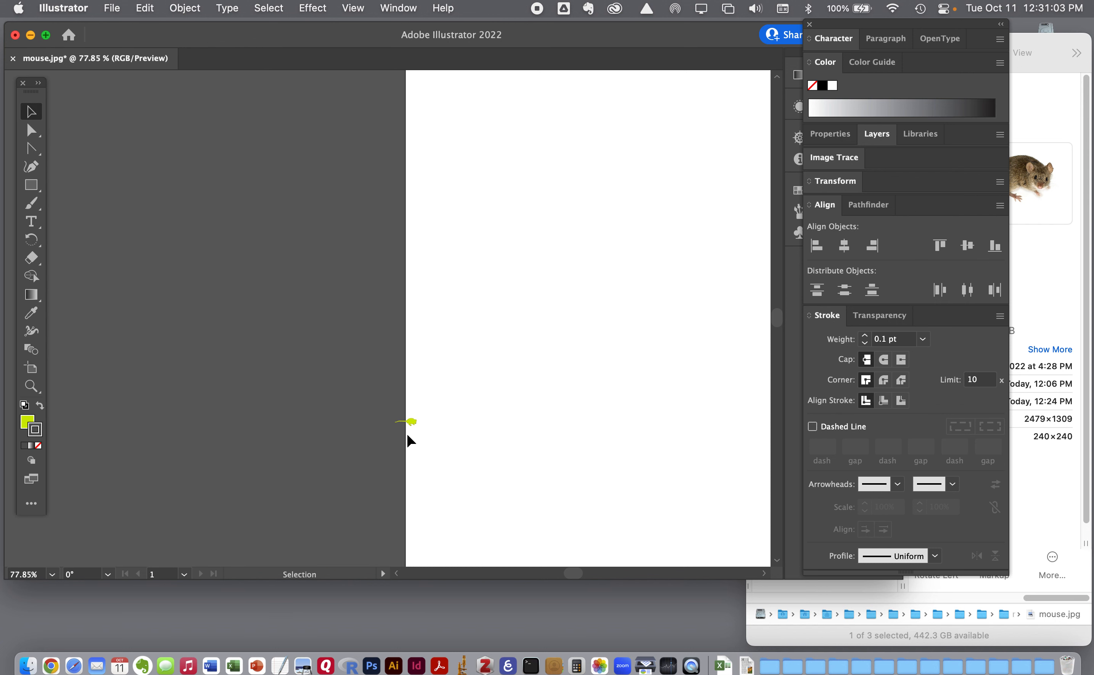
scroll(407, 434, "down", 1)
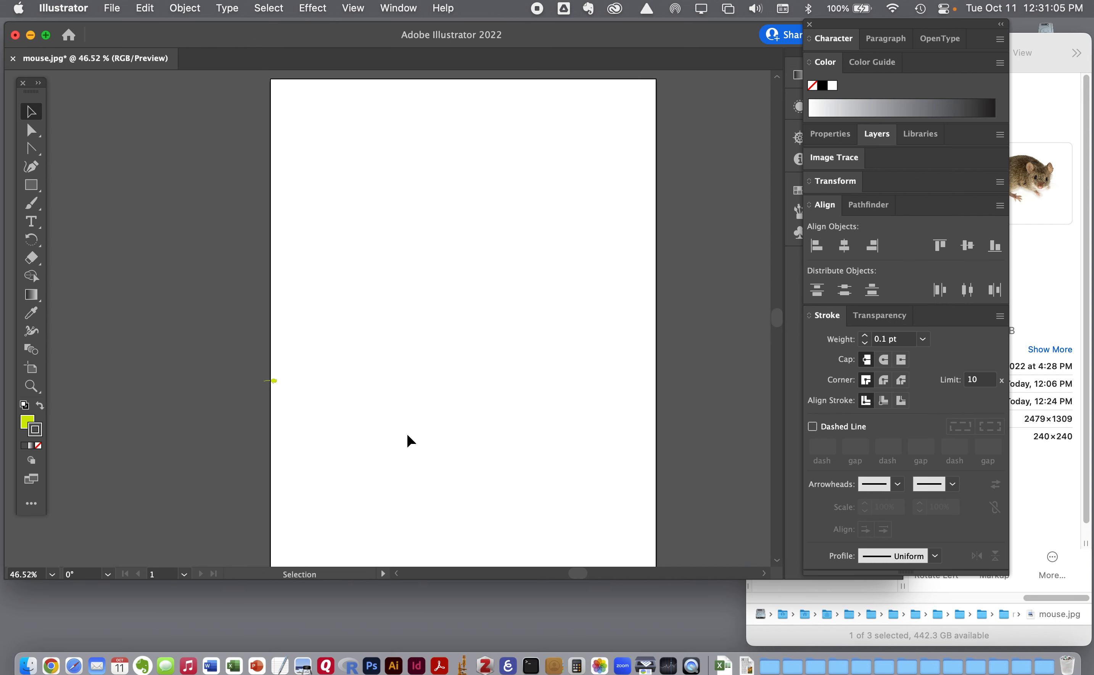